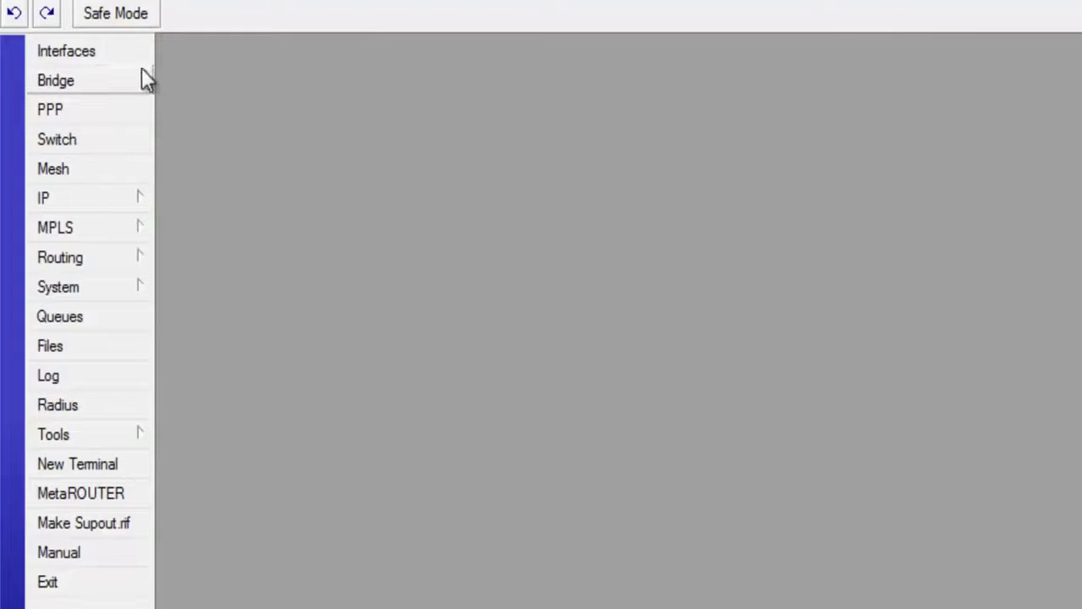
# Step: Open the Interface List maximized and step through ether1 to ether5
pyautogui.click(106, 56)
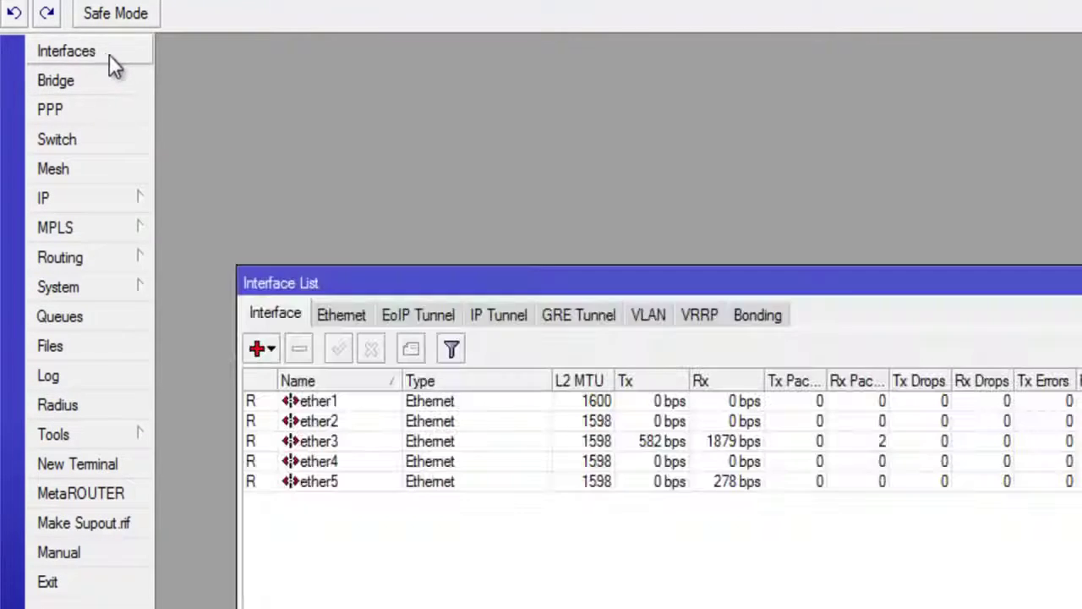
pyautogui.doubleClick(543, 282)
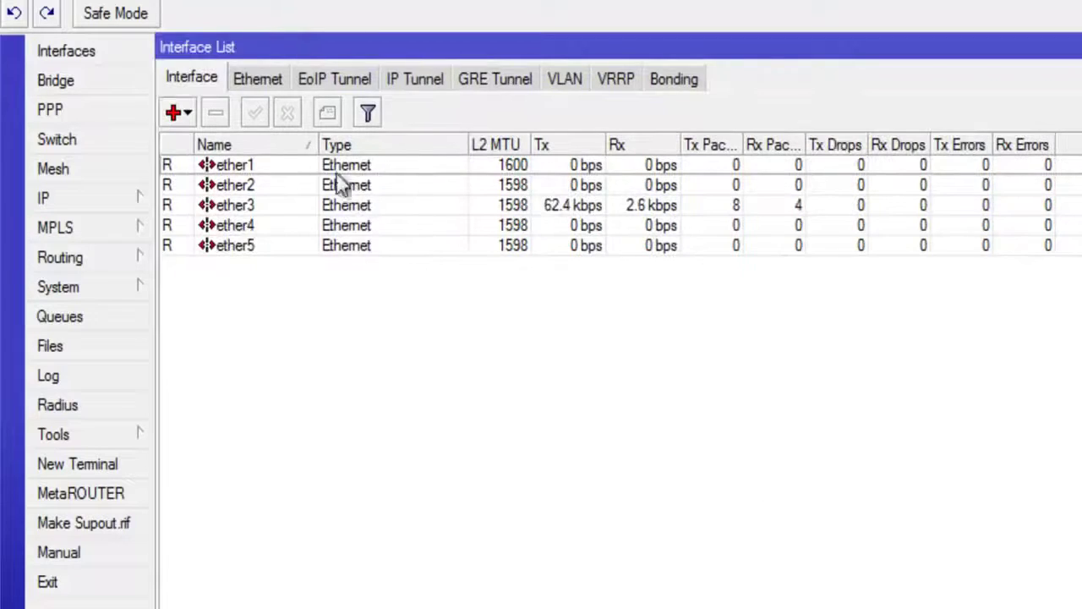
pyautogui.click(285, 165)
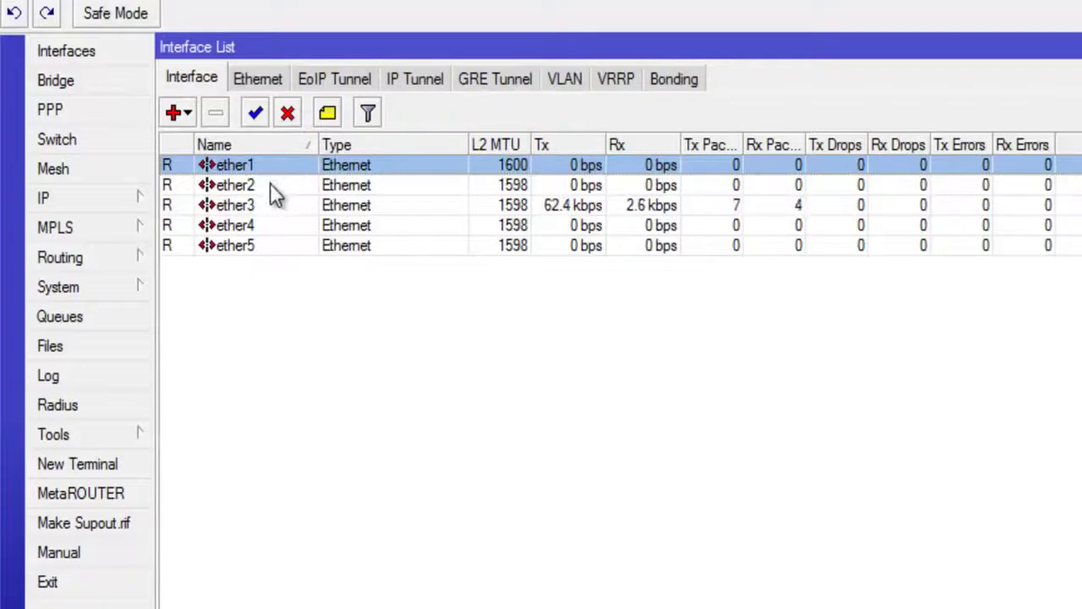
pyautogui.click(270, 185)
pyautogui.click(270, 206)
pyautogui.click(271, 225)
pyautogui.click(273, 243)
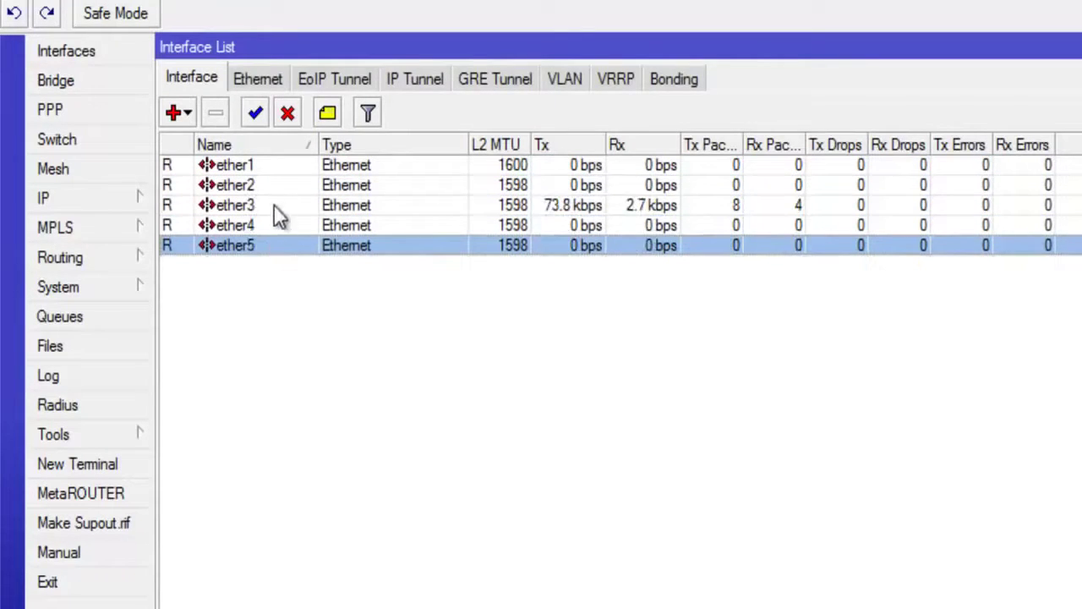
pyautogui.click(274, 168)
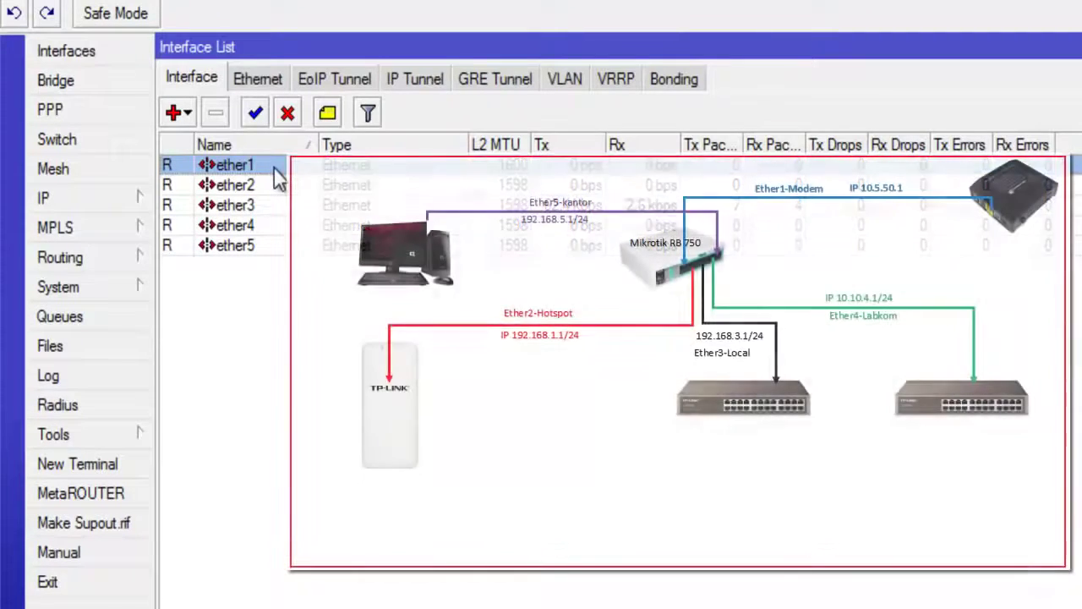
# Step: Match ether2 through ether5 against the network diagram, ending back on ether1
pyautogui.click(279, 195)
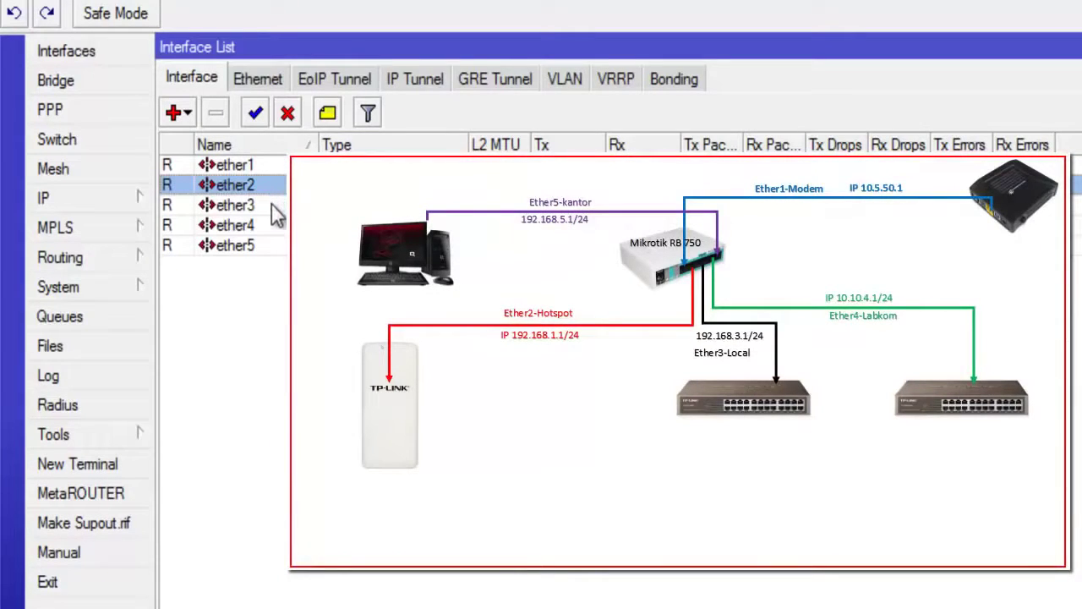
pyautogui.click(278, 211)
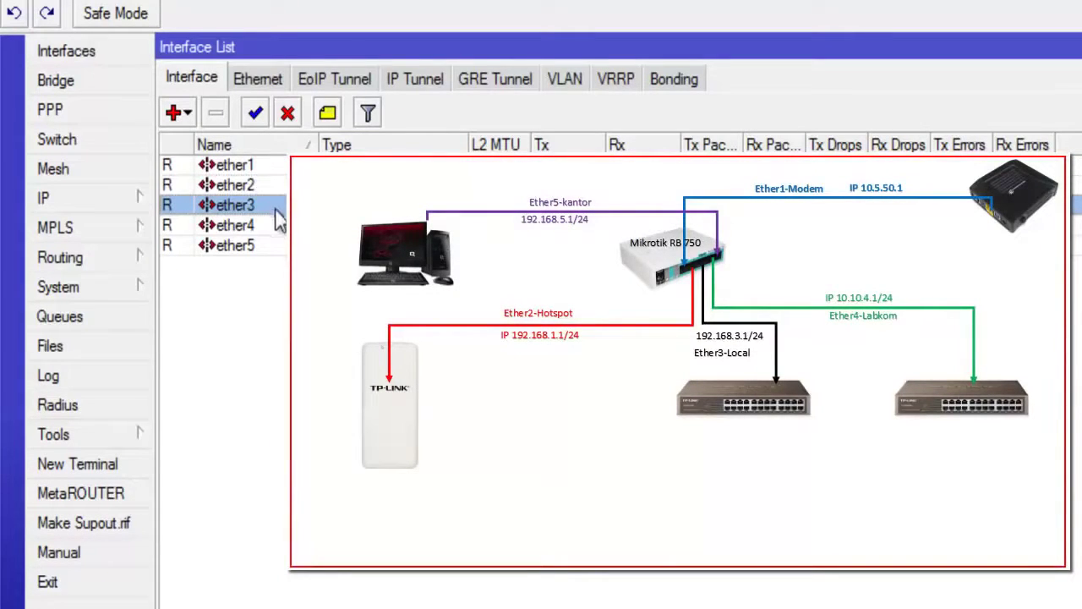
pyautogui.click(283, 226)
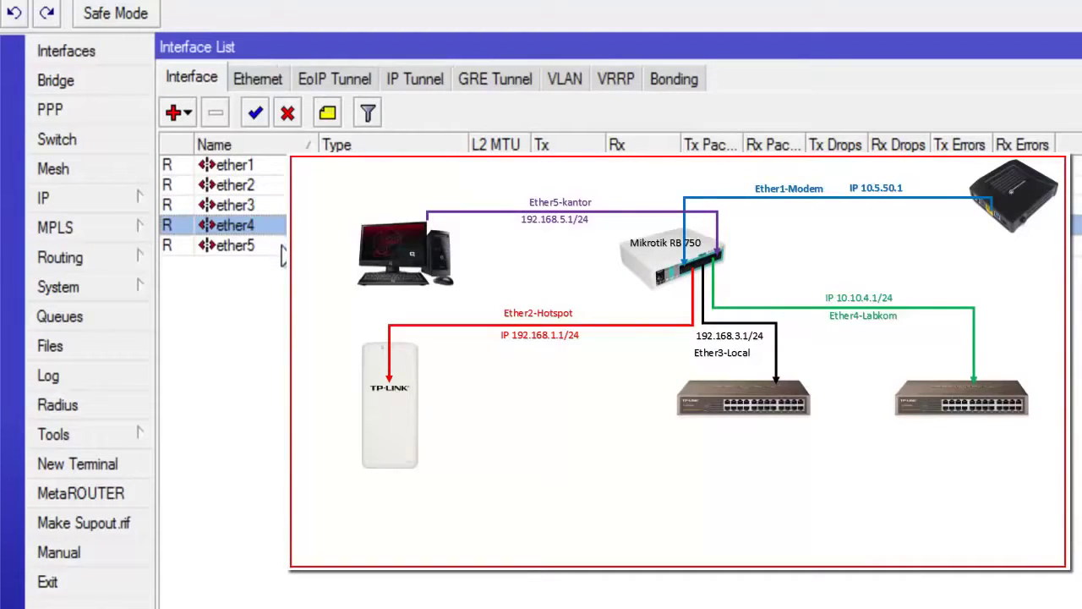
pyautogui.click(282, 247)
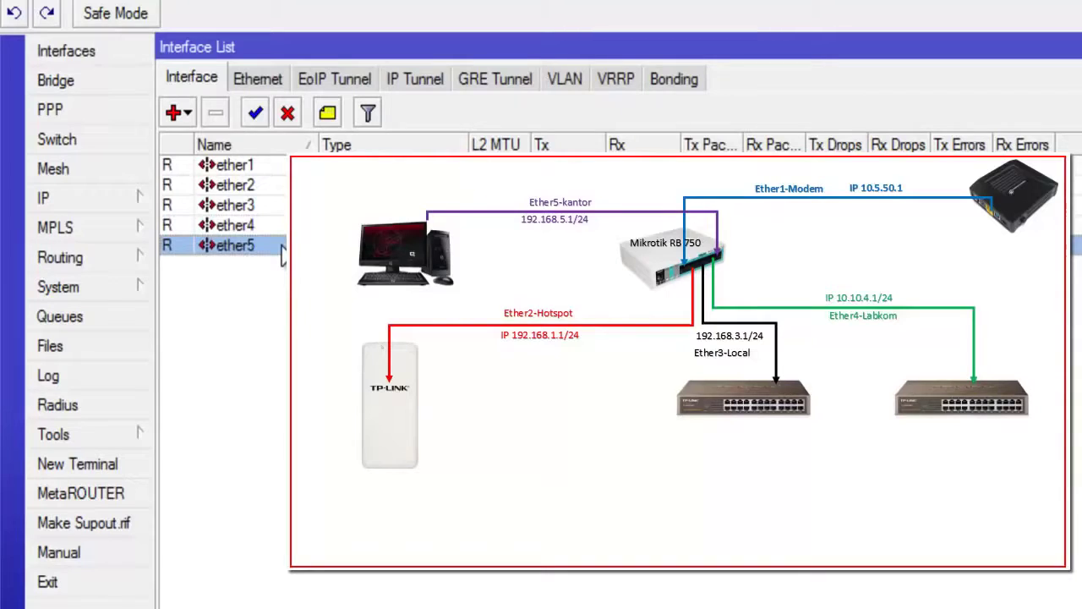
pyautogui.click(287, 168)
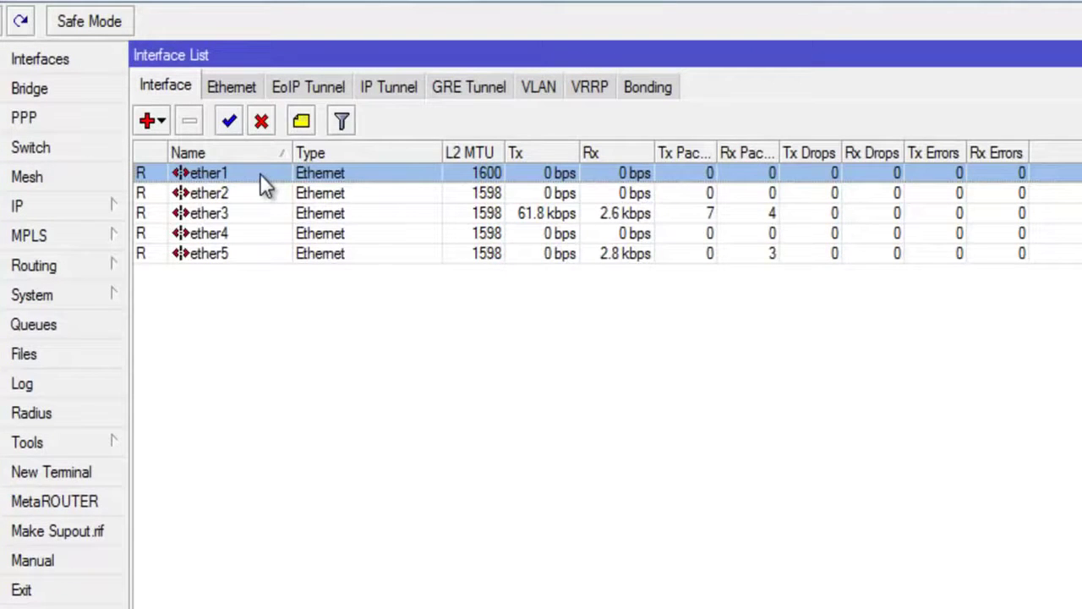
# Step: Append '-Public' to ether1's name so it becomes ether1-Public, and confirm
pyautogui.doubleClick(259, 173)
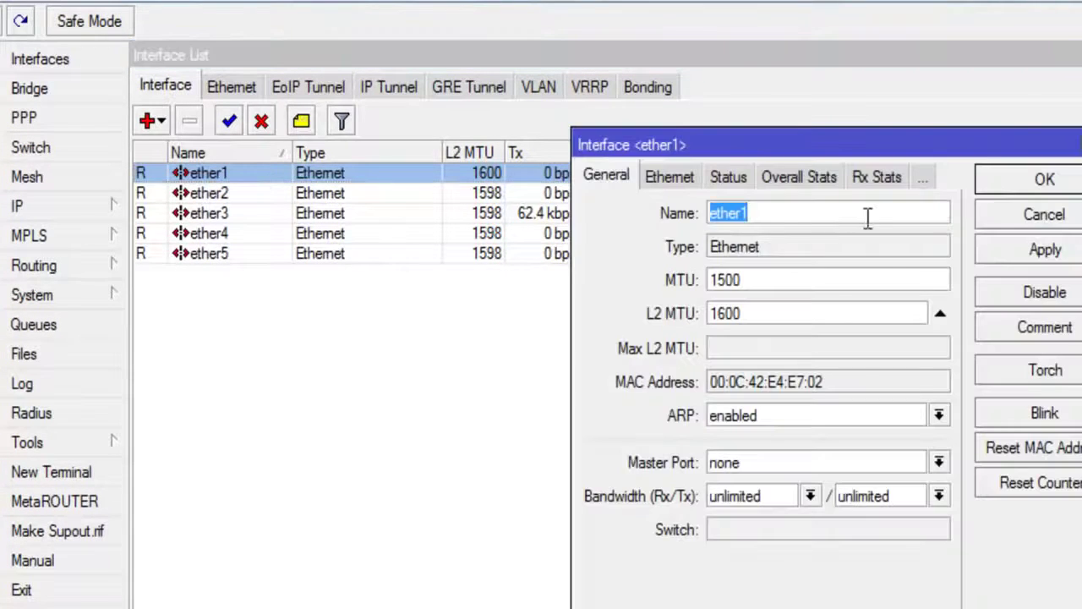
pyautogui.click(817, 213)
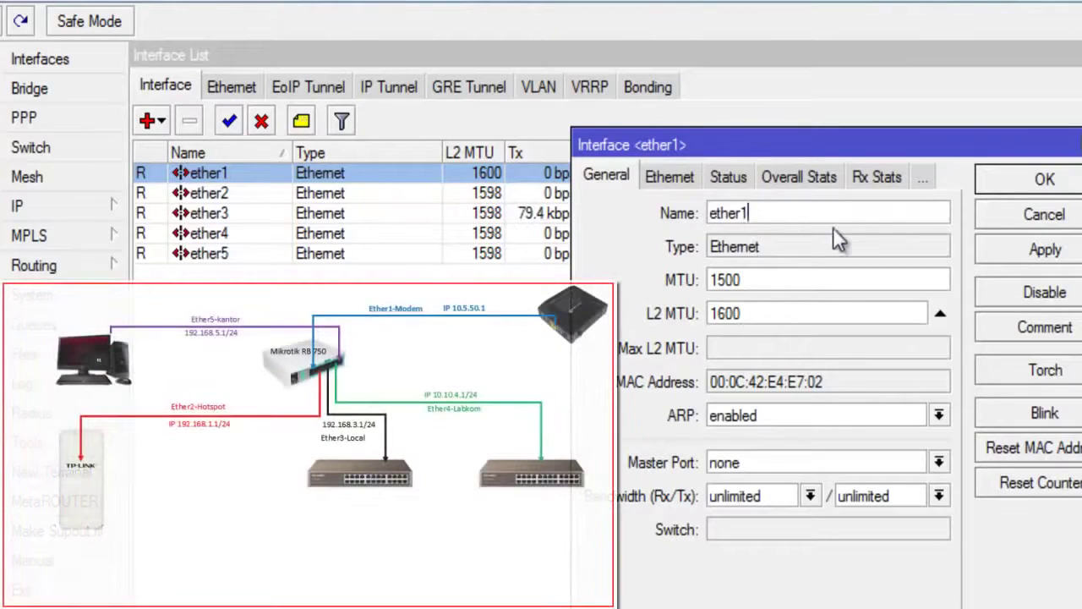
pyautogui.write('-Public')
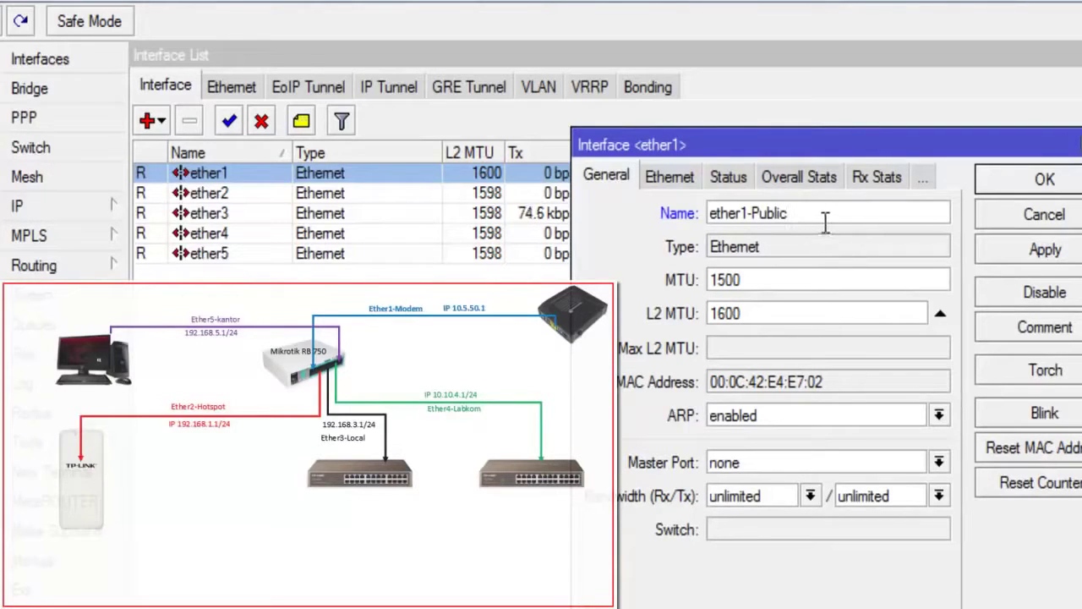
pyautogui.moveTo(818, 216); pyautogui.dragTo(710, 219)
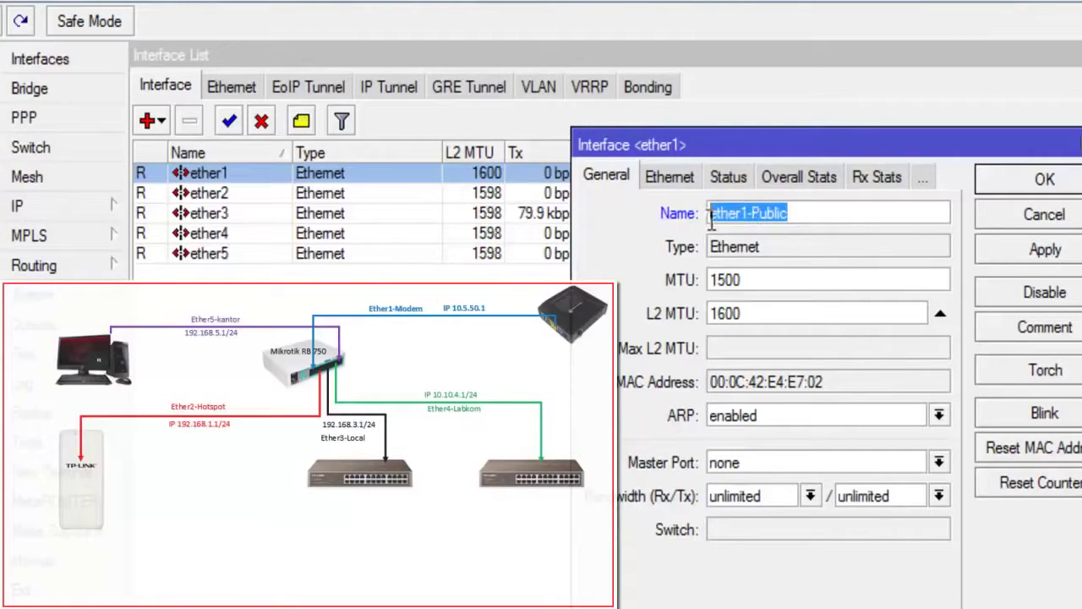
pyautogui.click(797, 214)
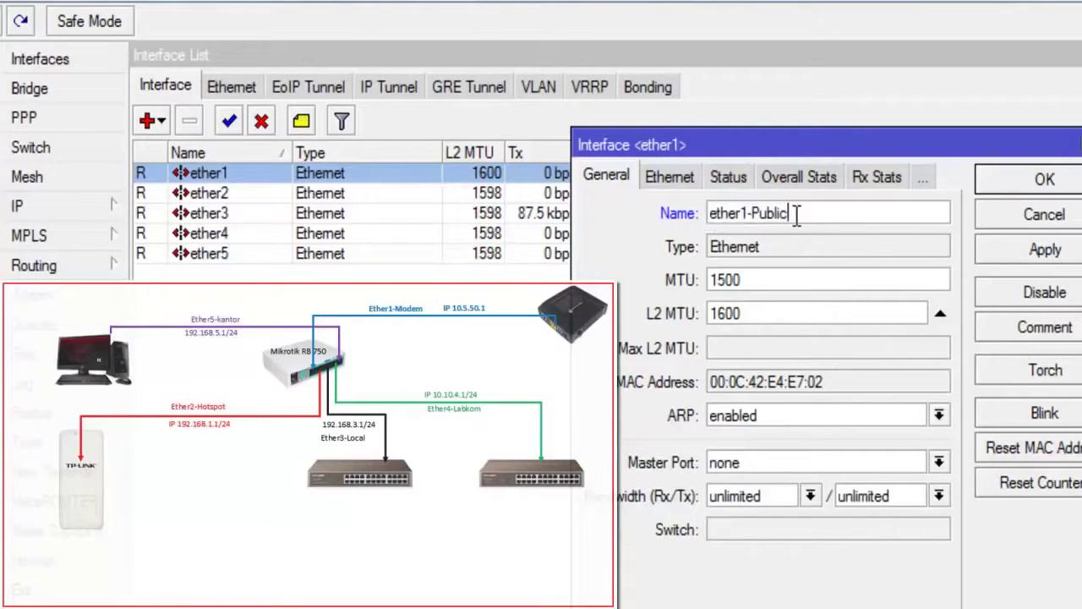
pyautogui.click(1002, 253)
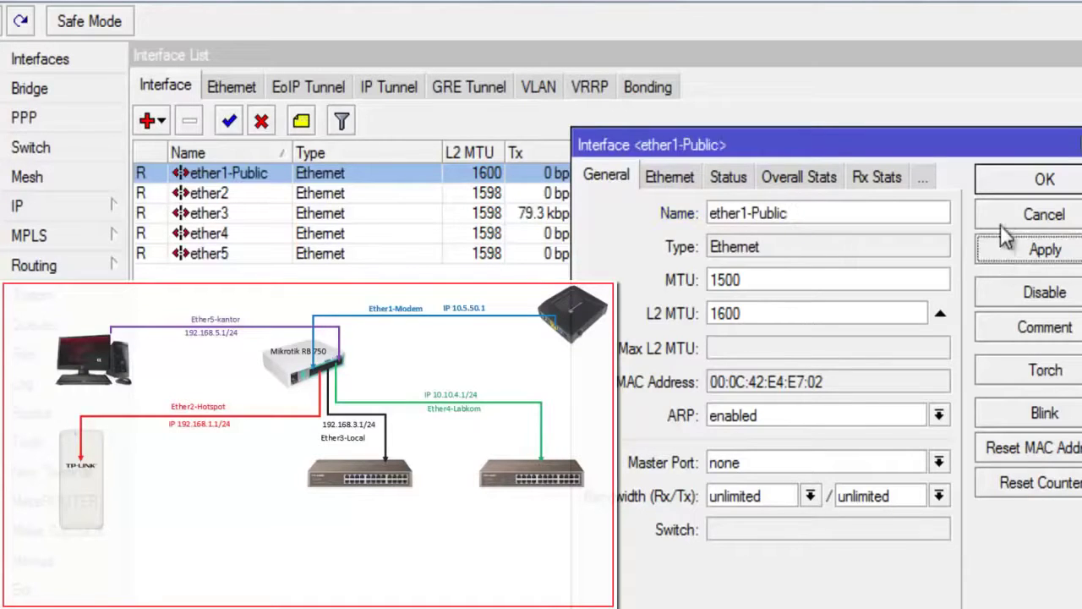
pyautogui.click(1006, 183)
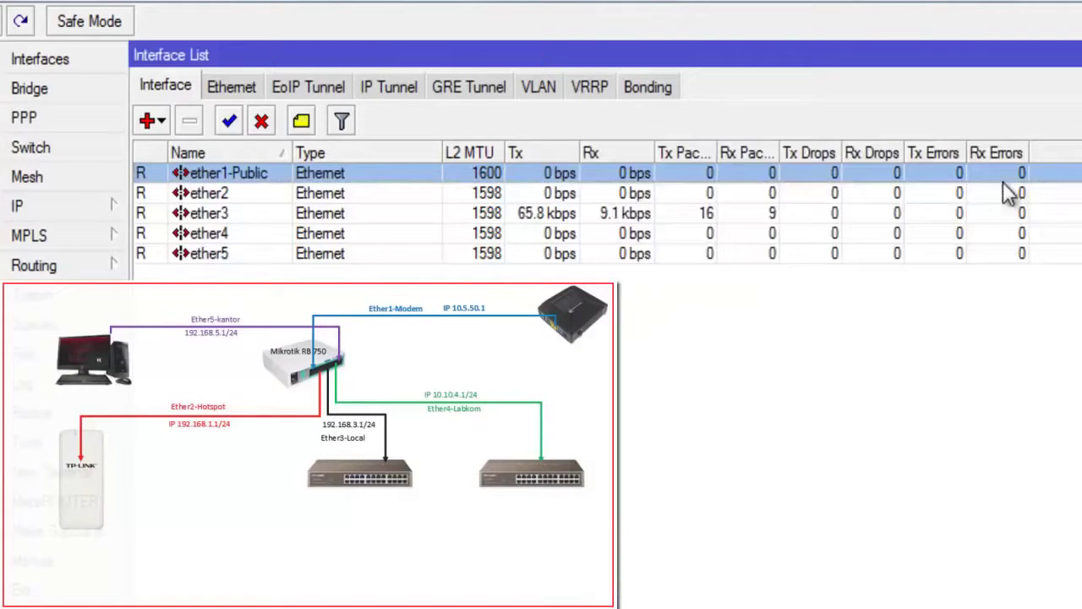
# Step: Rename ether2 to ether2-Hotspot
pyautogui.doubleClick(258, 194)
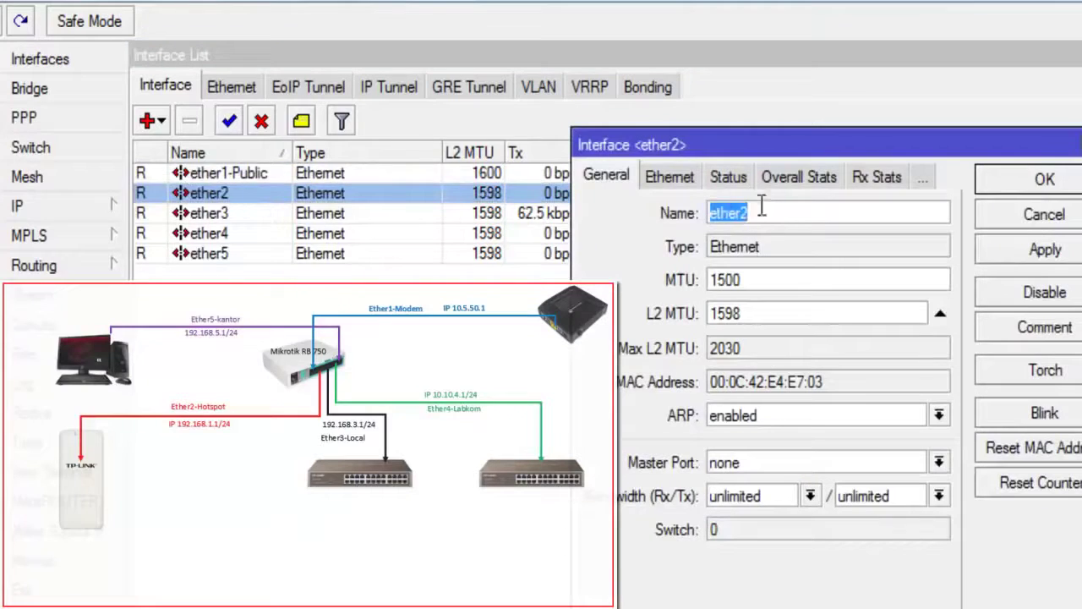
pyautogui.click(795, 212)
pyautogui.write('-Hotspot')
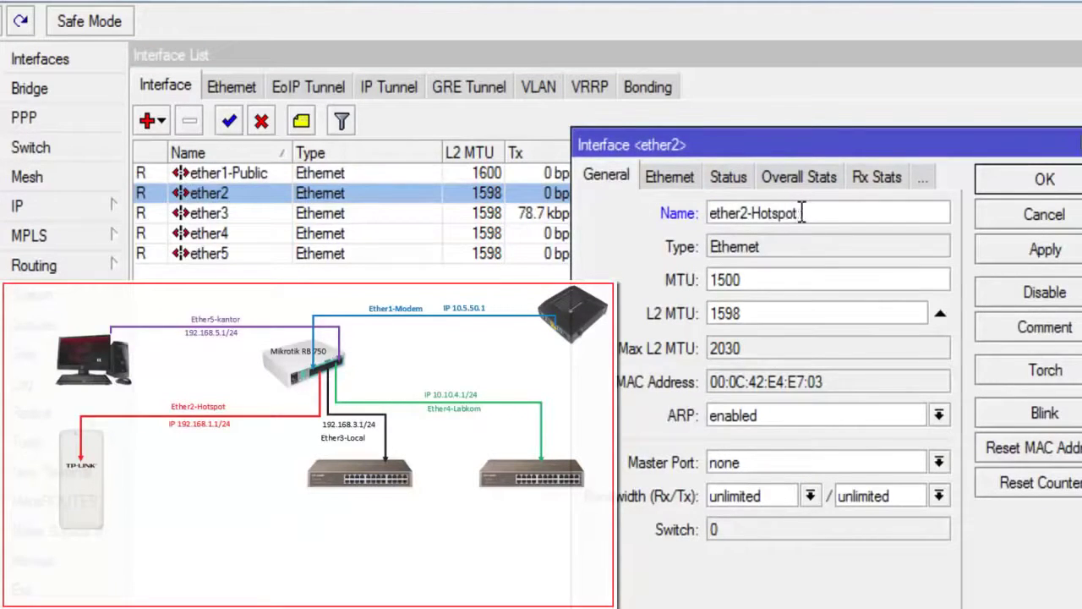
pyautogui.click(996, 251)
pyautogui.click(981, 187)
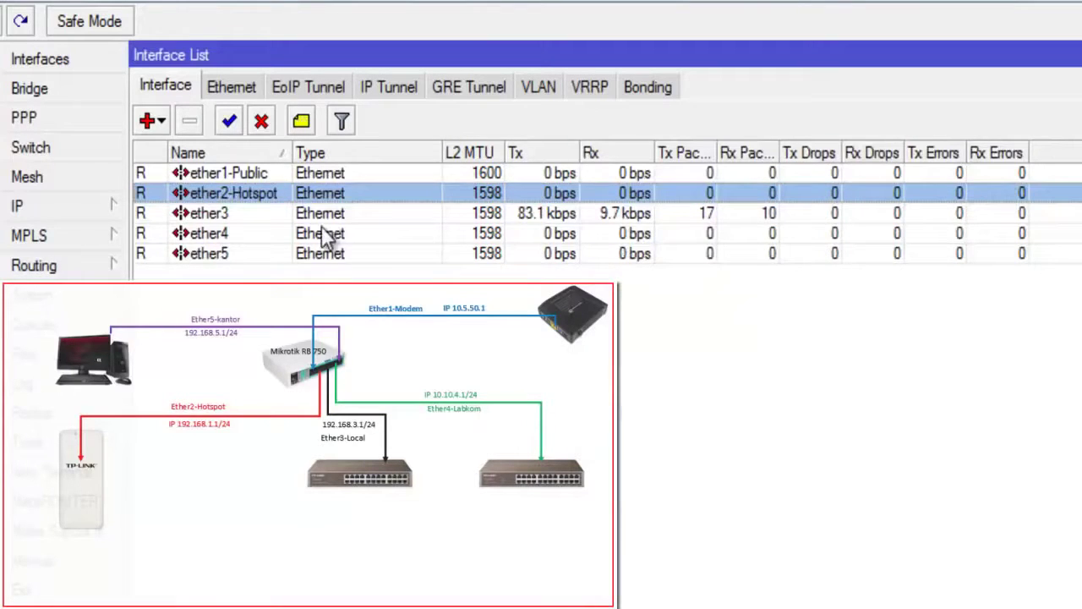
# Step: Rename ether3 to ether3-Local
pyautogui.doubleClick(275, 216)
pyautogui.doubleClick(748, 213)
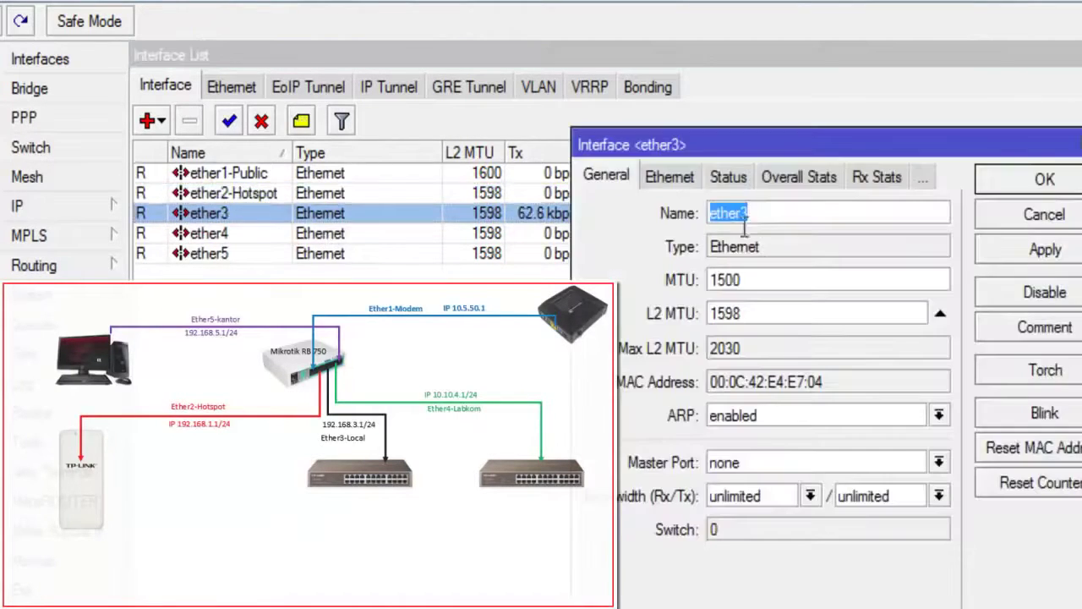
pyautogui.click(768, 213)
pyautogui.write('-Lo')
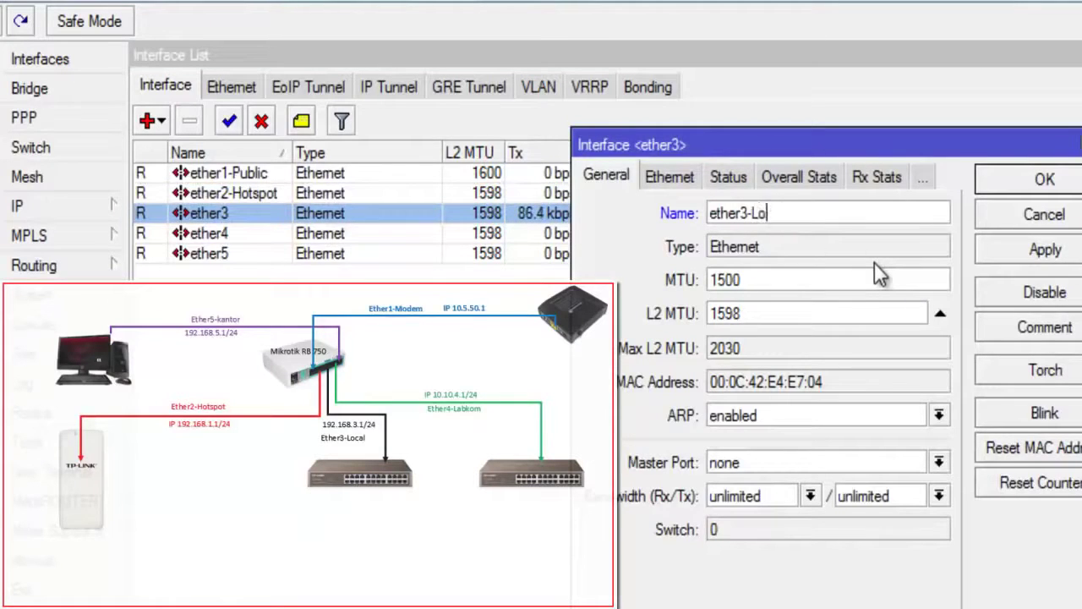
pyautogui.write('cal')
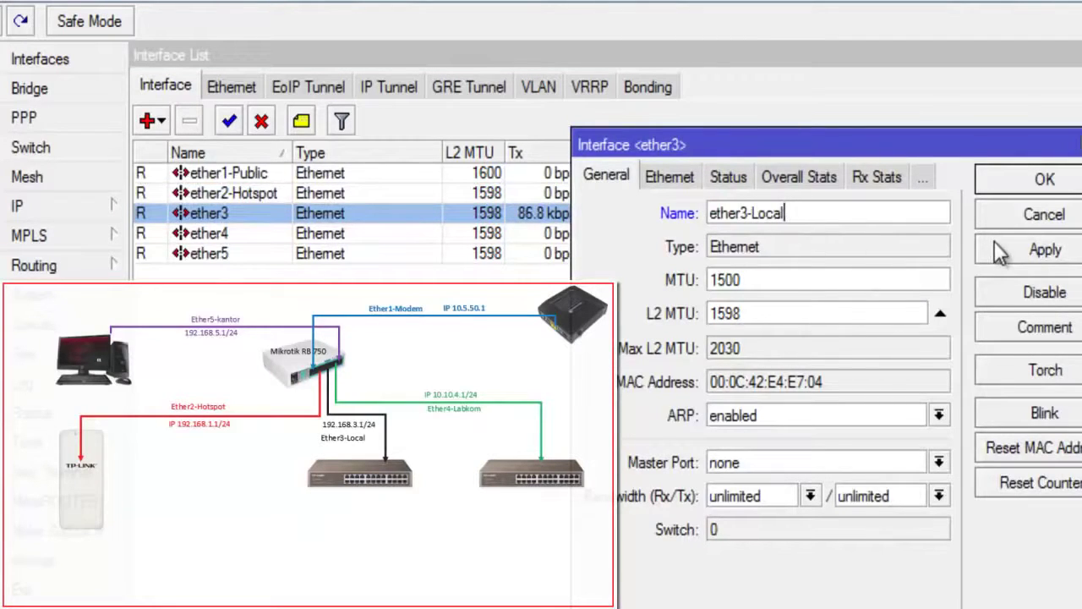
pyautogui.click(991, 250)
pyautogui.click(1008, 191)
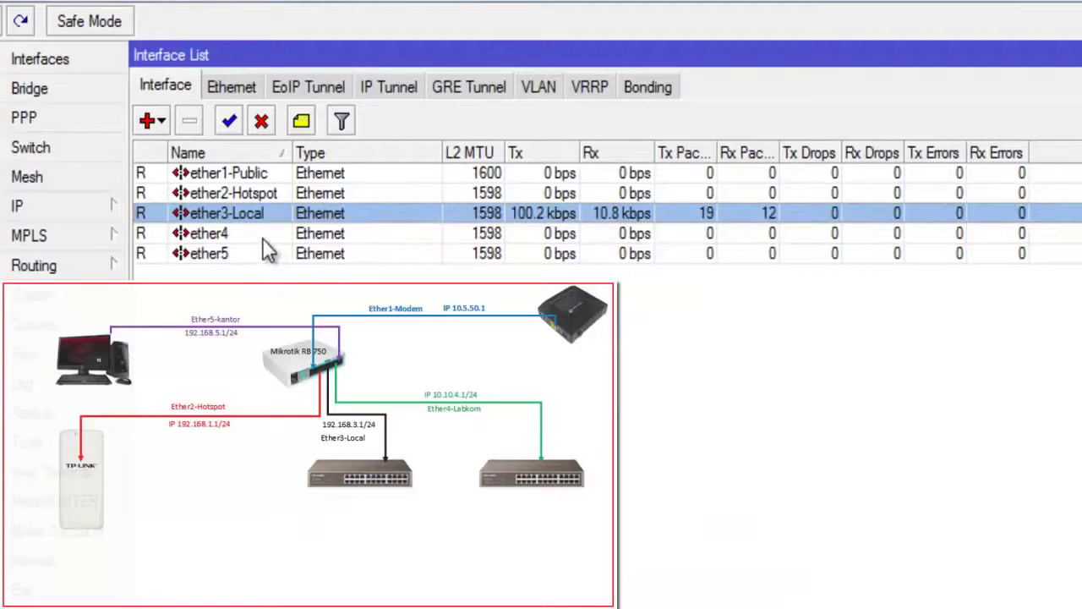
# Step: Rename ether4 to ether4-Labkom
pyautogui.doubleClick(264, 240)
pyautogui.click(772, 220)
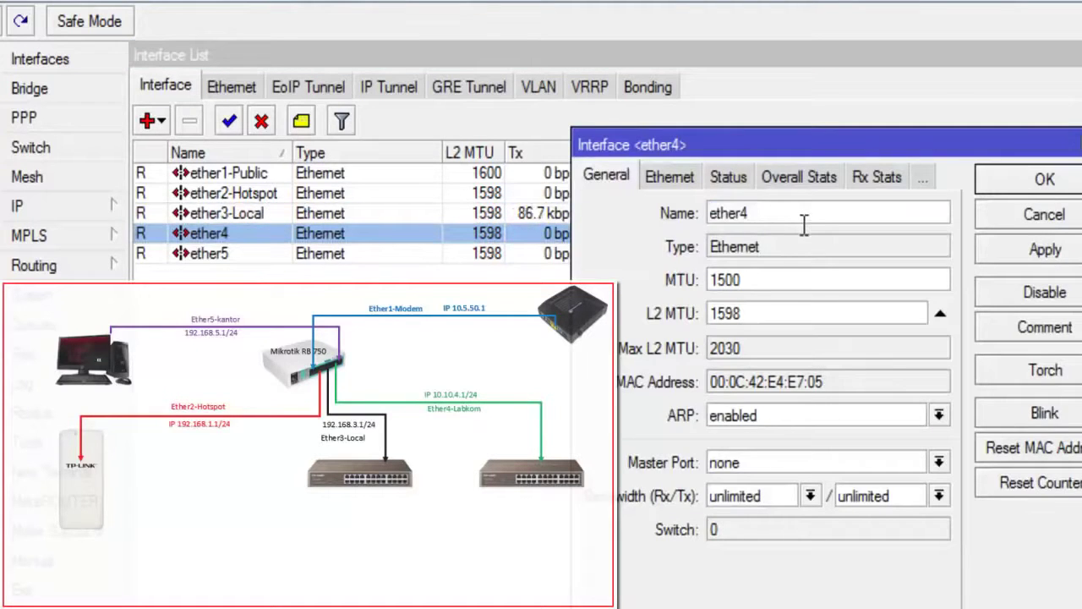
pyautogui.write('-Labkom')
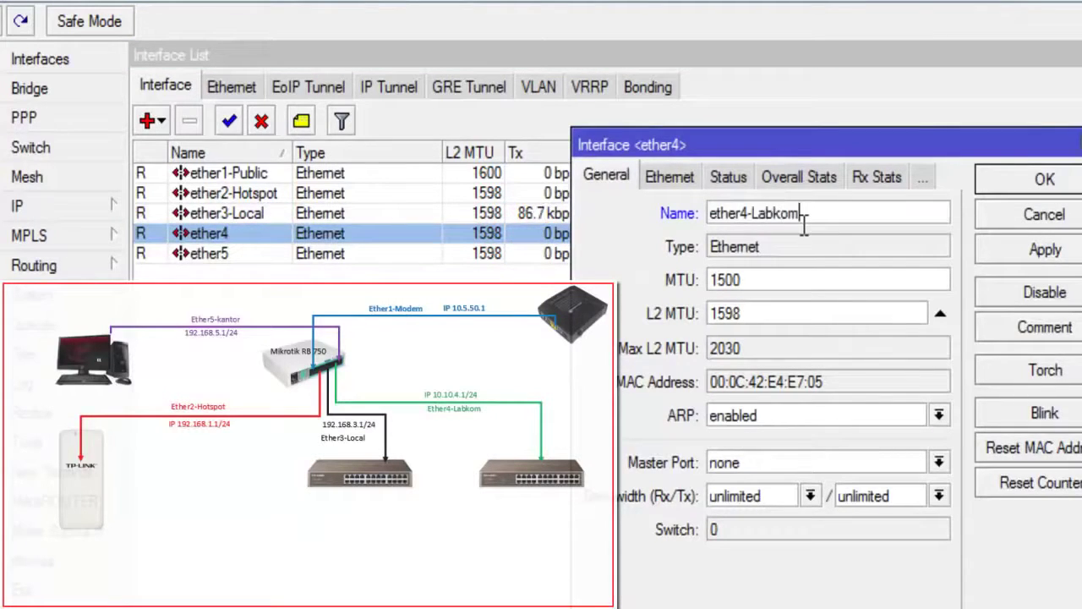
pyautogui.click(998, 253)
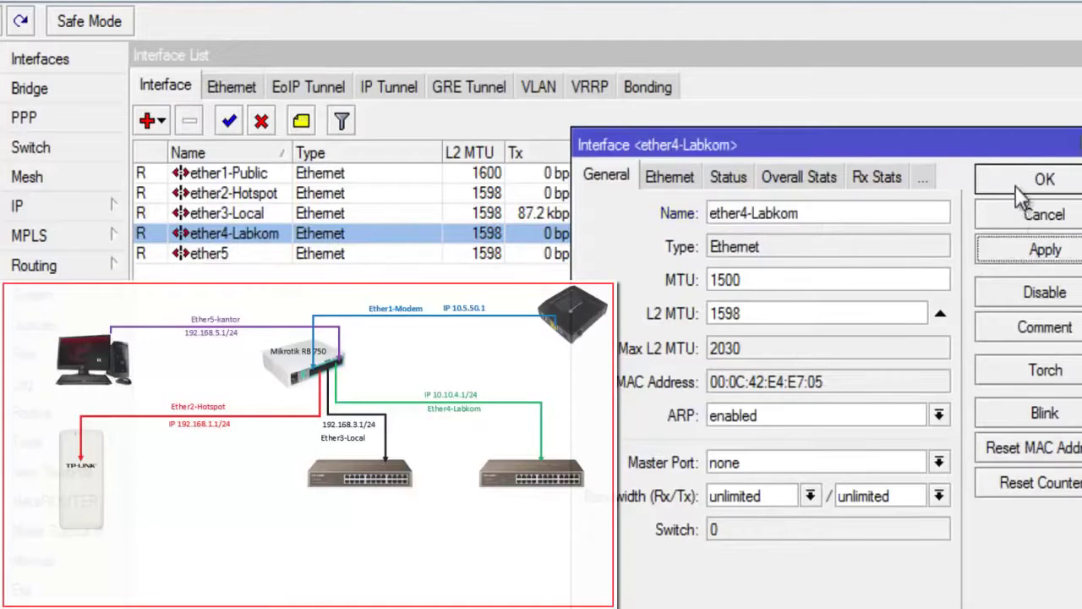
pyautogui.click(1023, 187)
# Step: Rename ether5 to ether5-kantor, correcting a typo in the name
pyautogui.doubleClick(270, 253)
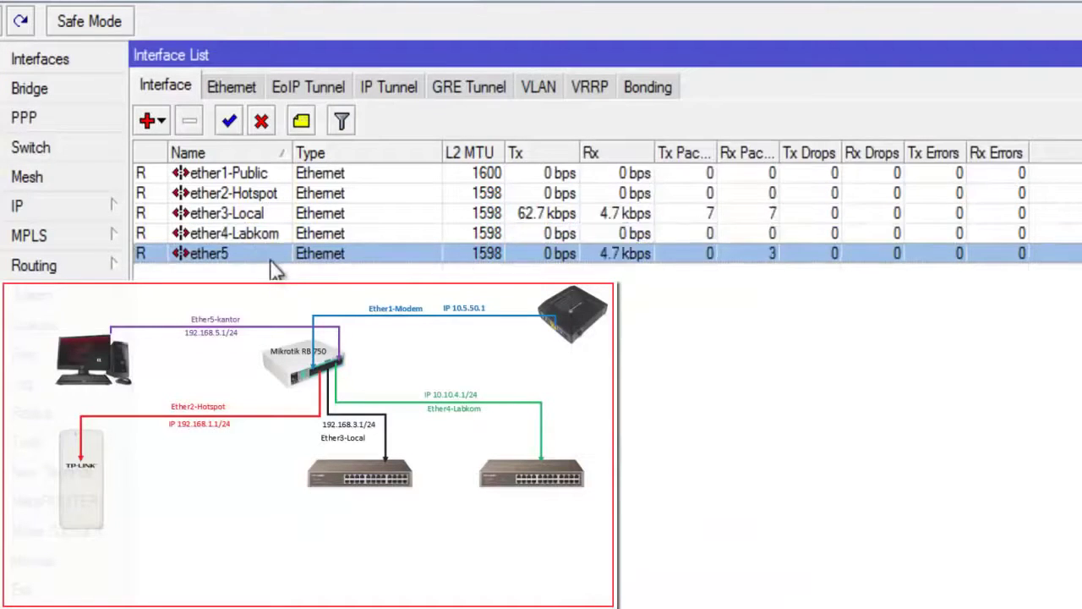
pyautogui.click(789, 213)
pyautogui.write('-')
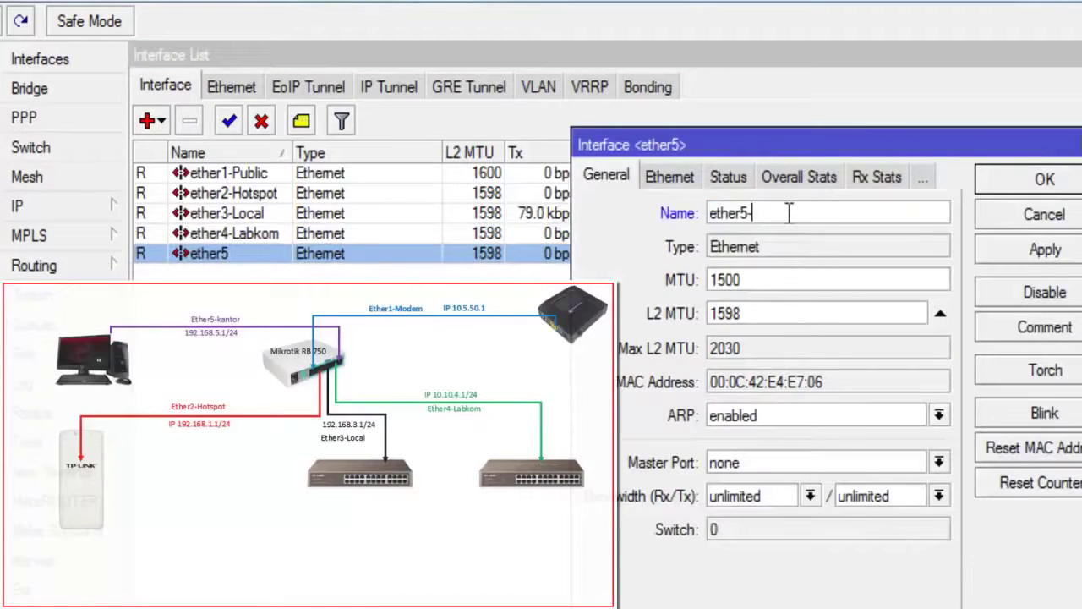
pyautogui.write('kn')
pyautogui.write('no')
pyautogui.press('BackSpace')
pyautogui.write('tor')
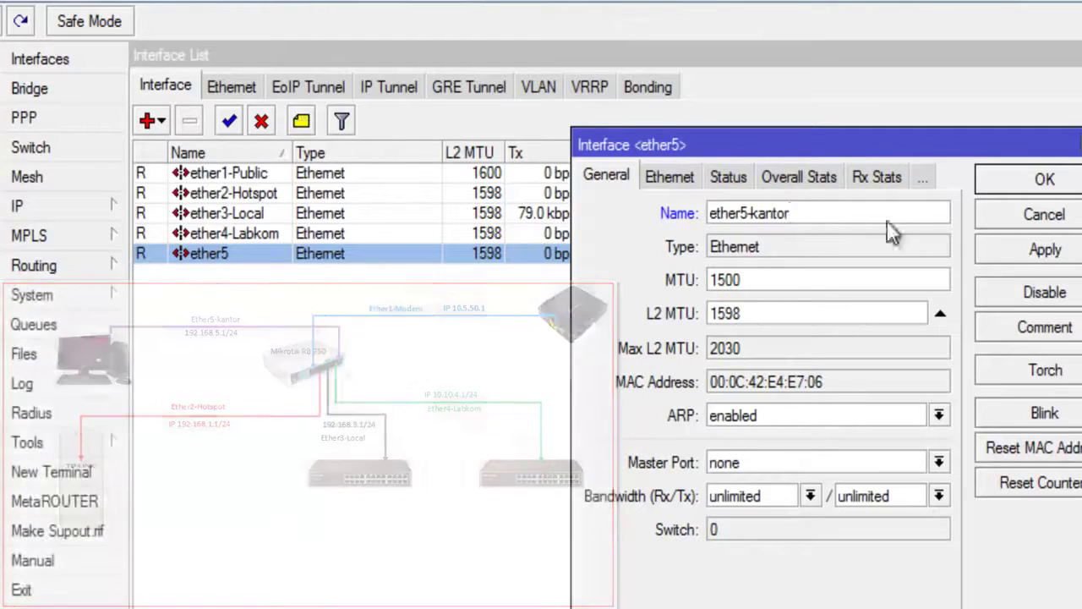
pyautogui.click(1044, 250)
pyautogui.click(1033, 210)
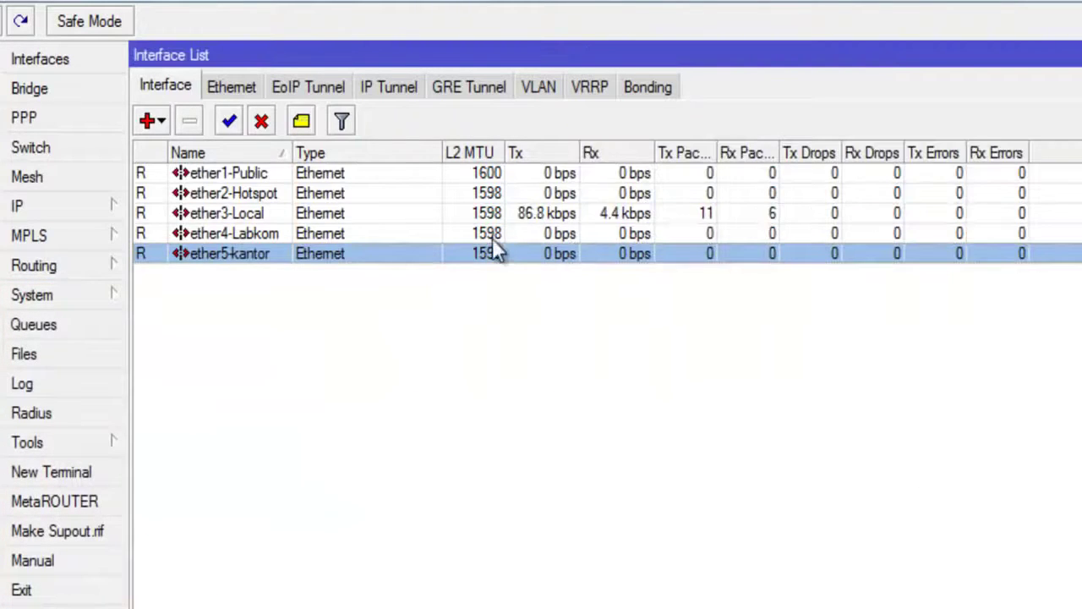
# Step: Review the five renamed interfaces, ending on ether1-Public
pyautogui.click(294, 176)
pyautogui.click(287, 195)
pyautogui.click(267, 208)
pyautogui.click(267, 230)
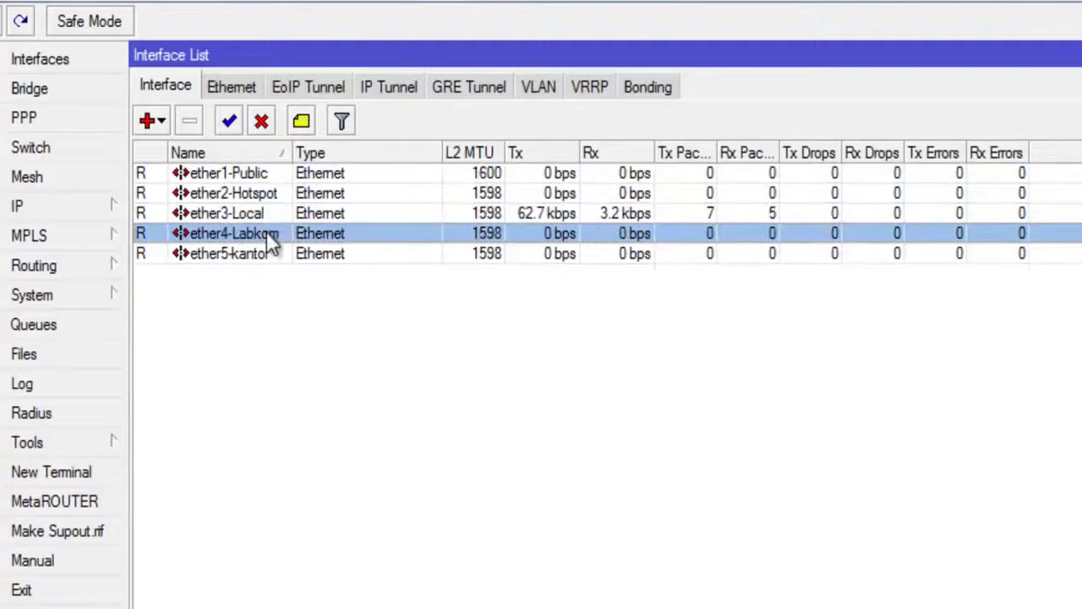
pyautogui.click(265, 253)
pyautogui.click(275, 172)
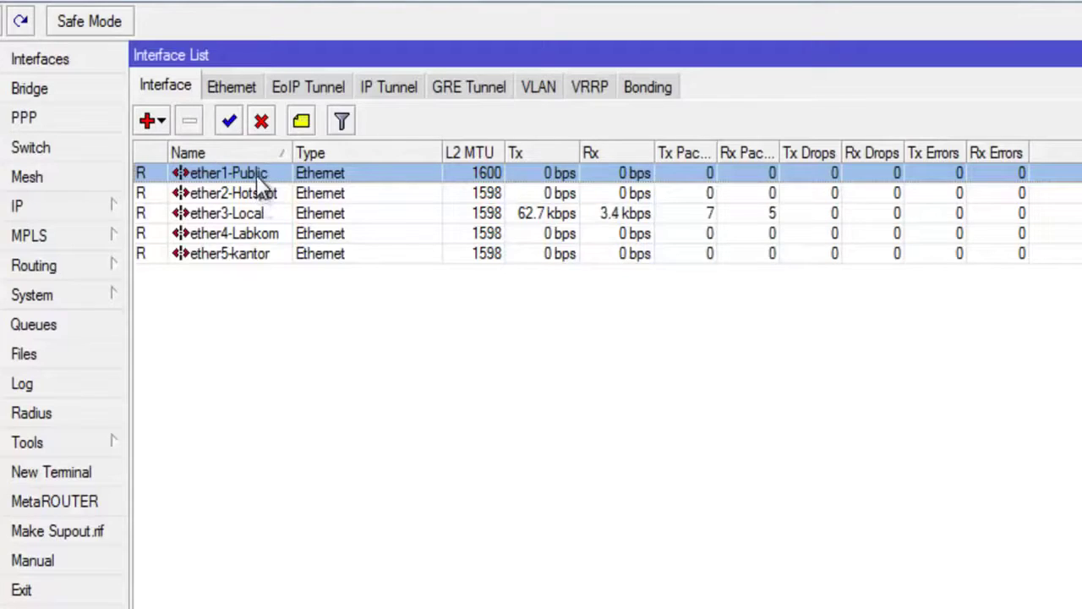
# Step: Open the empty IP Address List and place it over the Interface List
pyautogui.click(108, 205)
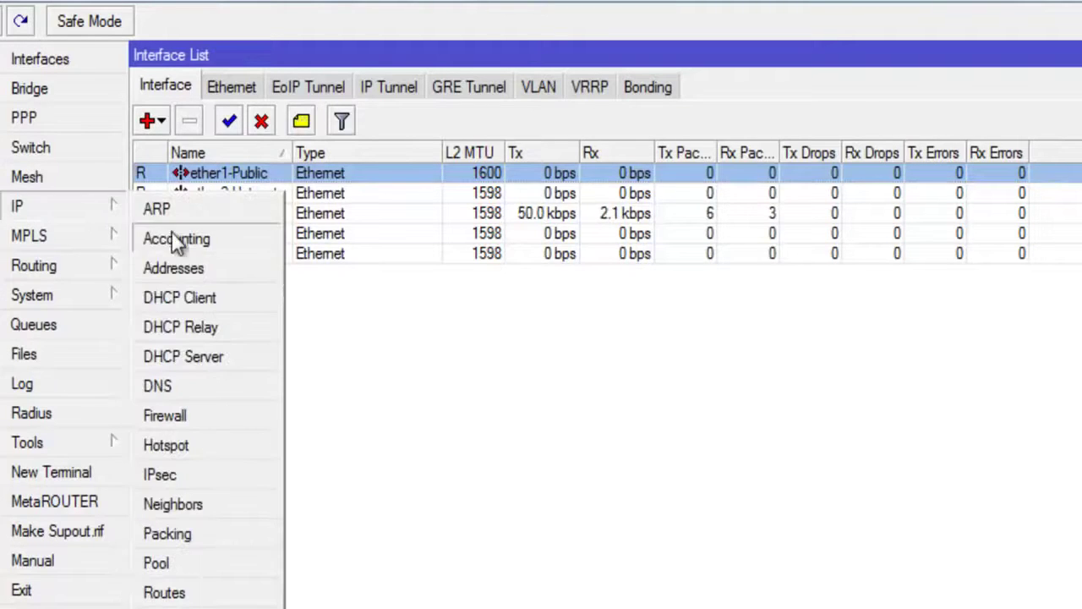
pyautogui.click(199, 268)
pyautogui.moveTo(725, 307); pyautogui.dragTo(418, 136)
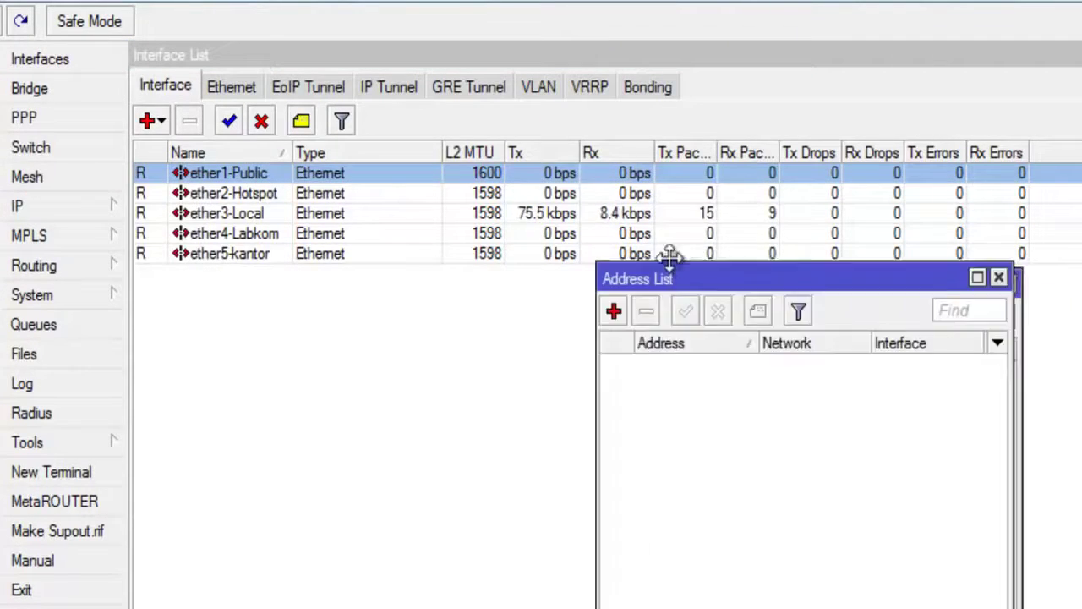
pyautogui.moveTo(341, 70); pyautogui.dragTo(318, 70)
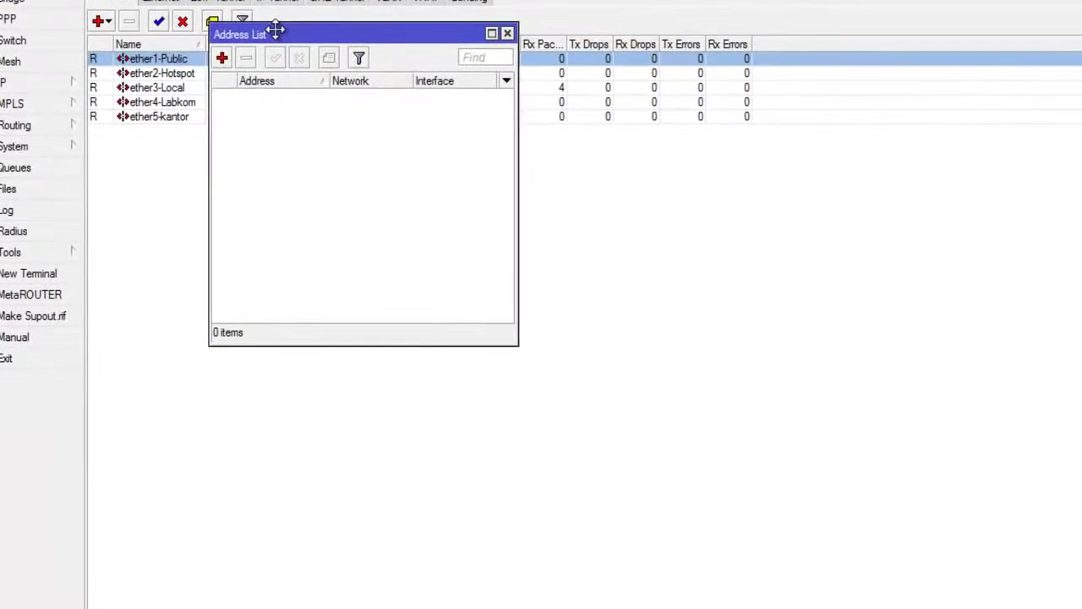
pyautogui.moveTo(276, 33); pyautogui.dragTo(273, 19)
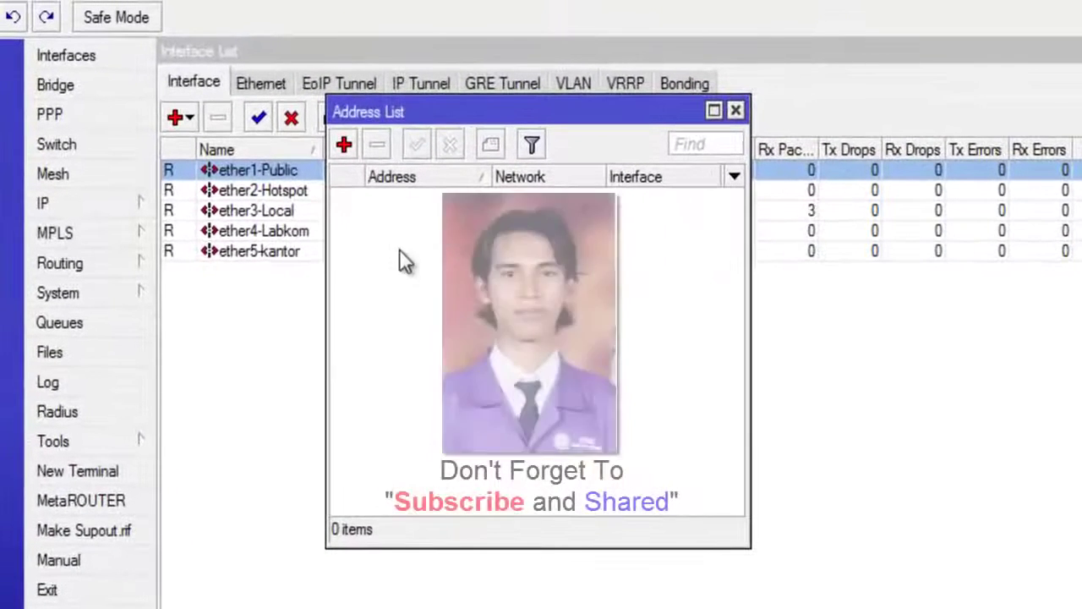
# Step: Add address 10.5.50.2/30 on interface ether1-Public
pyautogui.click(344, 145)
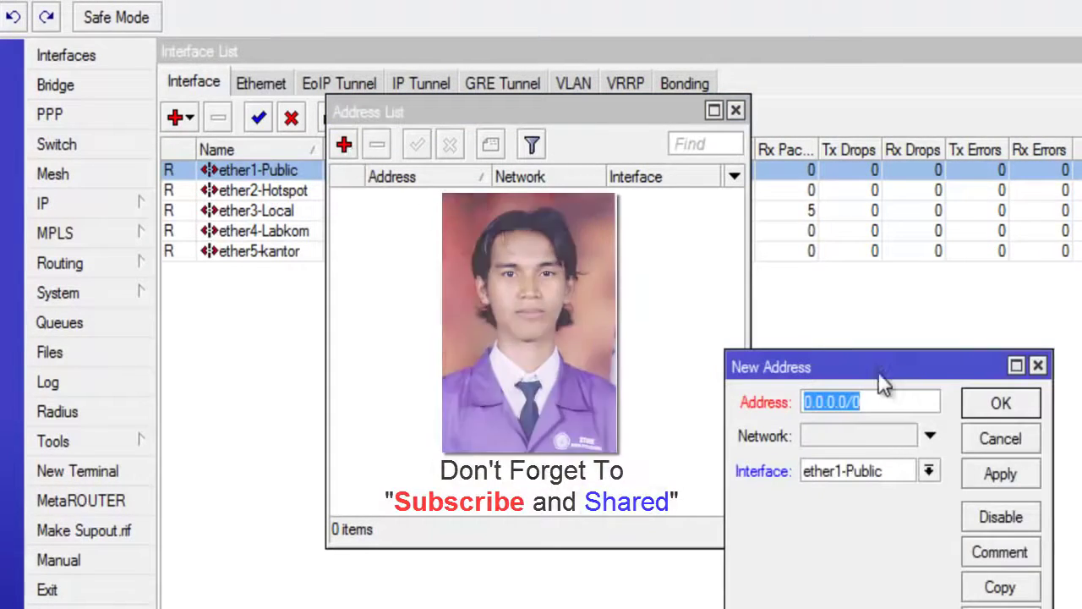
pyautogui.moveTo(836, 362); pyautogui.dragTo(526, 203)
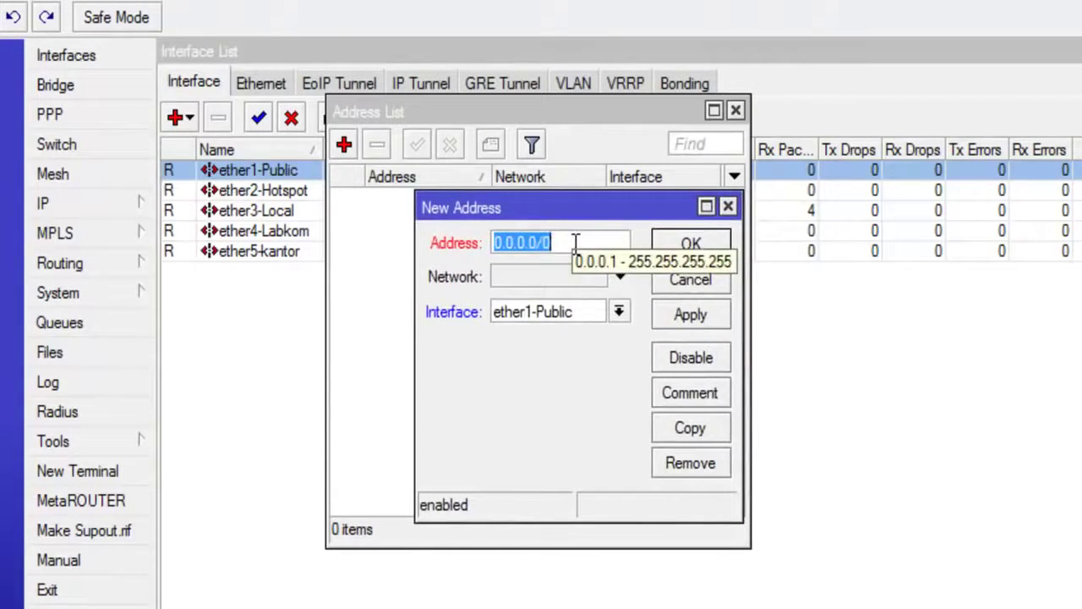
pyautogui.write('10.5')
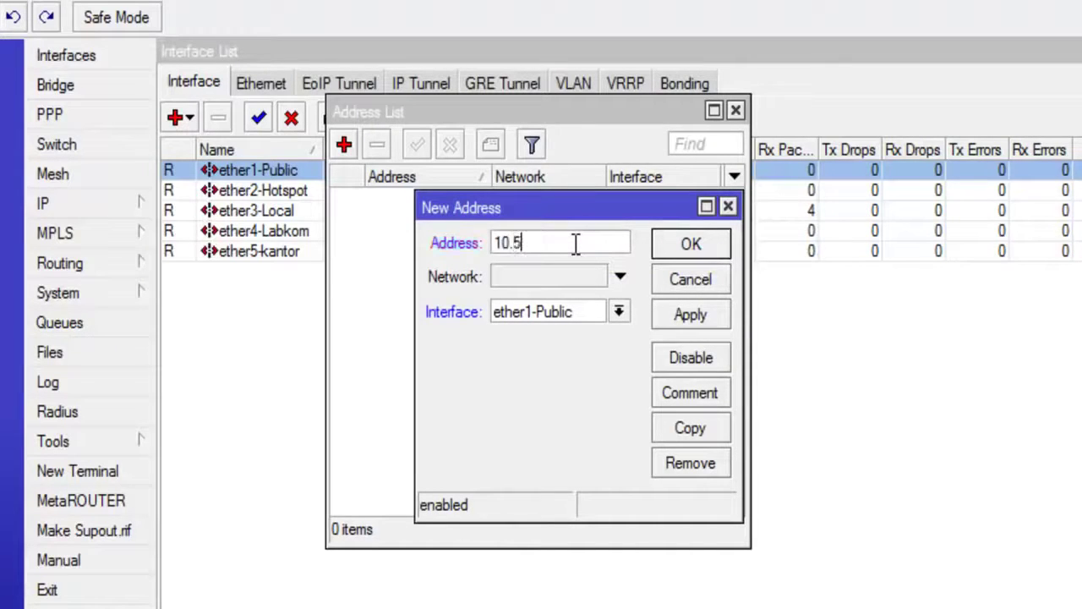
pyautogui.write('.50.1')
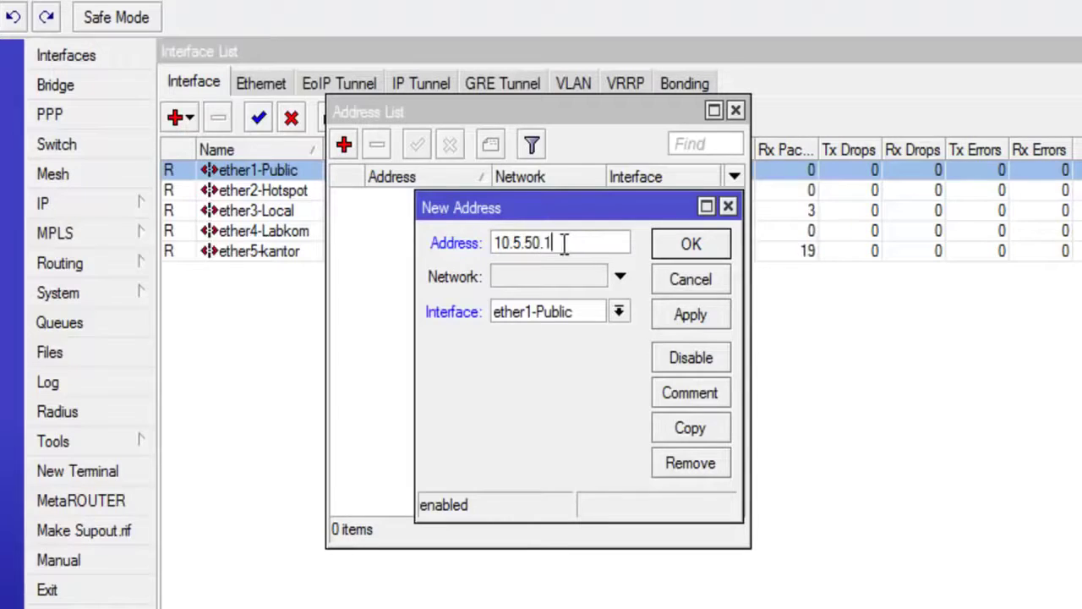
pyautogui.moveTo(542, 243); pyautogui.dragTo(575, 243)
pyautogui.write('2/')
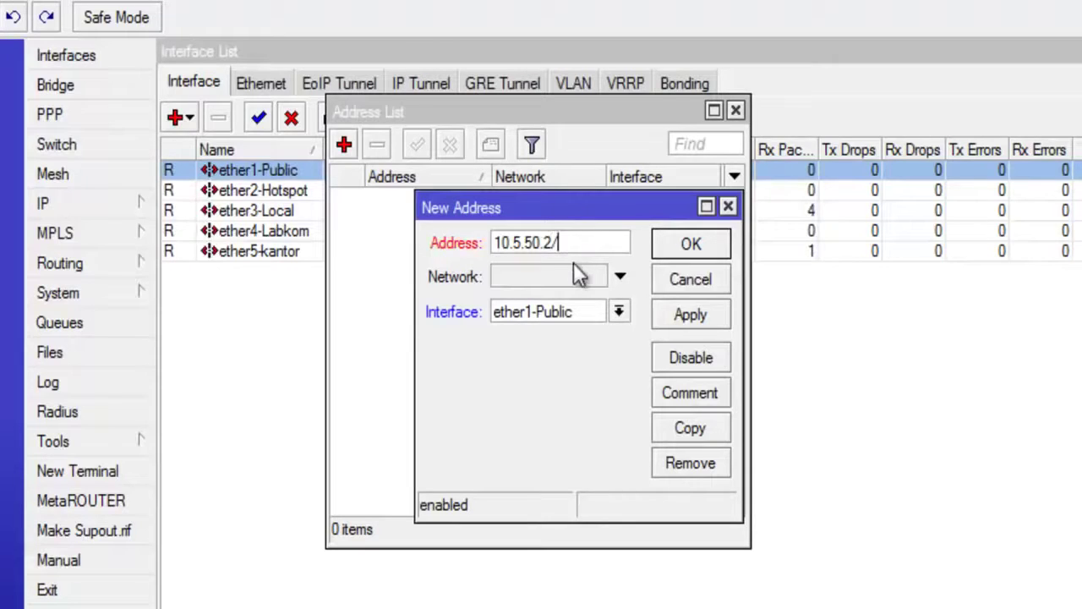
pyautogui.write('30')
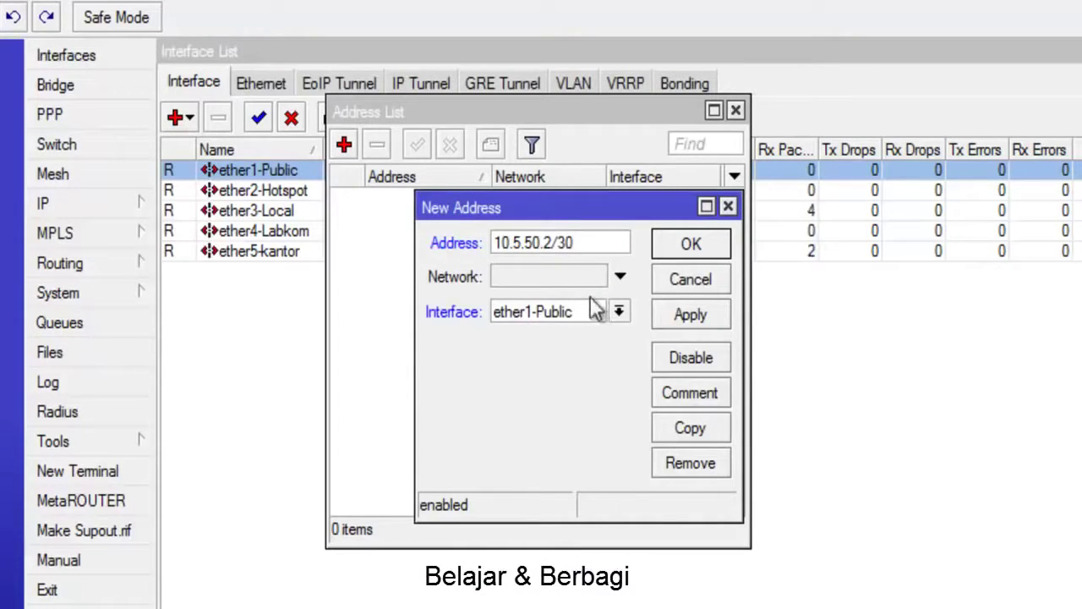
pyautogui.click(619, 311)
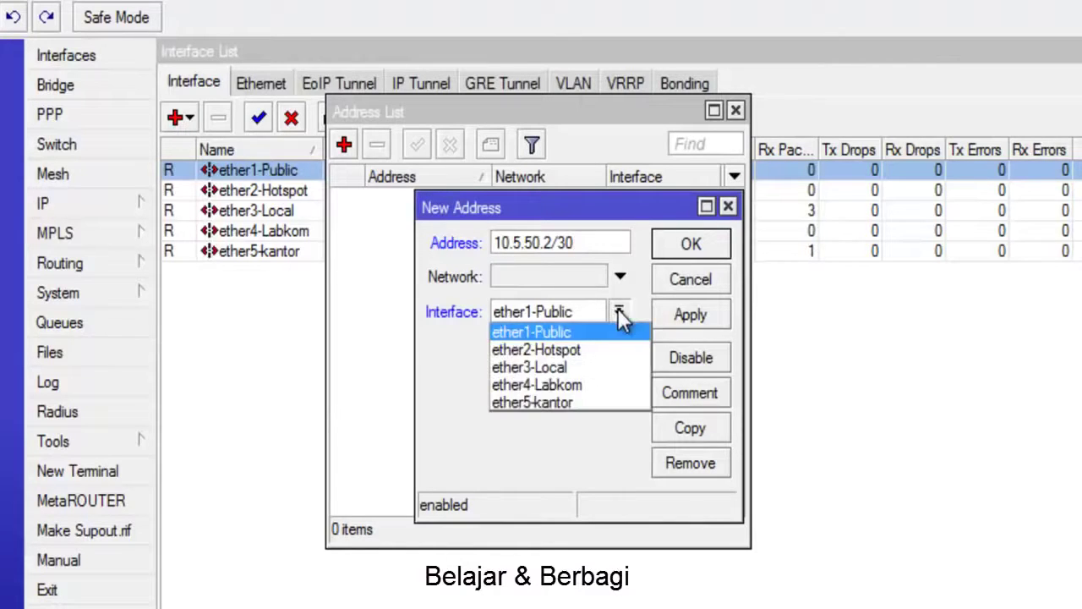
pyautogui.click(570, 333)
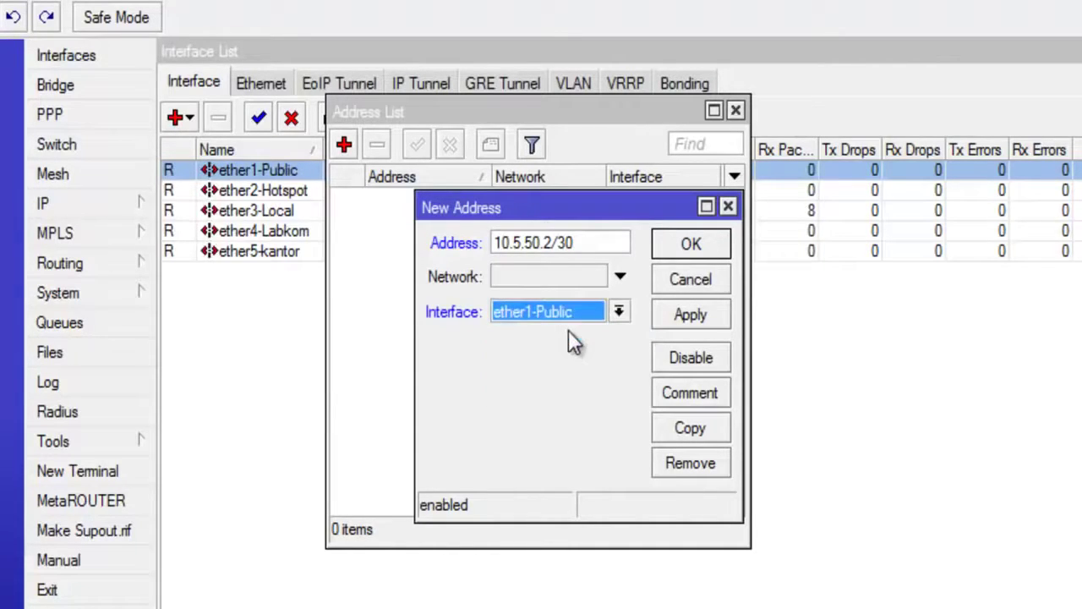
pyautogui.click(689, 320)
pyautogui.click(687, 250)
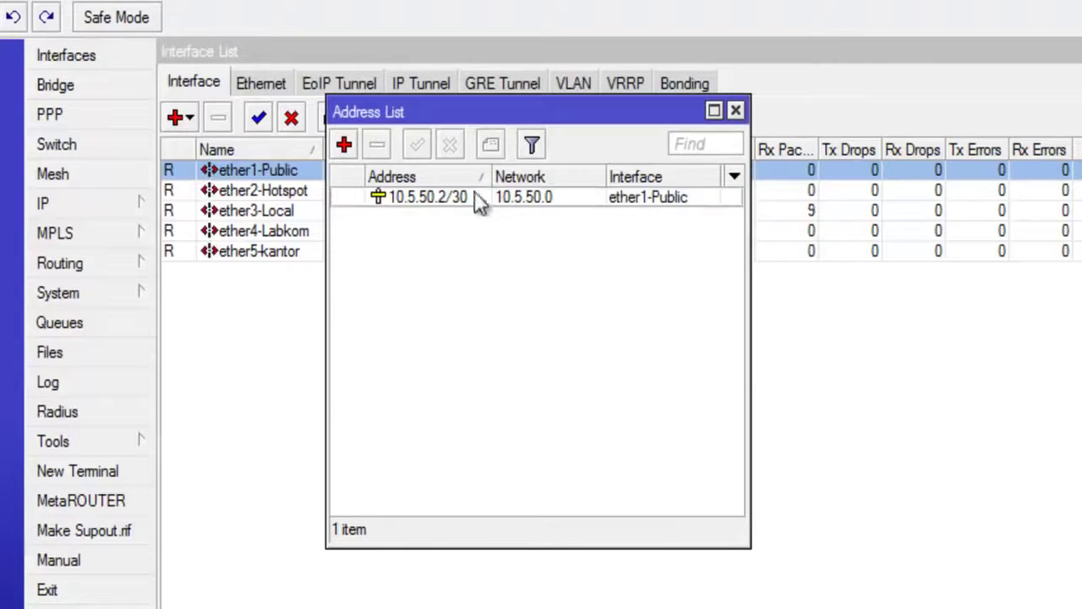
# Step: Select the new 10.5.50.2/30 entry and start another new address
pyautogui.moveTo(444, 111); pyautogui.dragTo(443, 86)
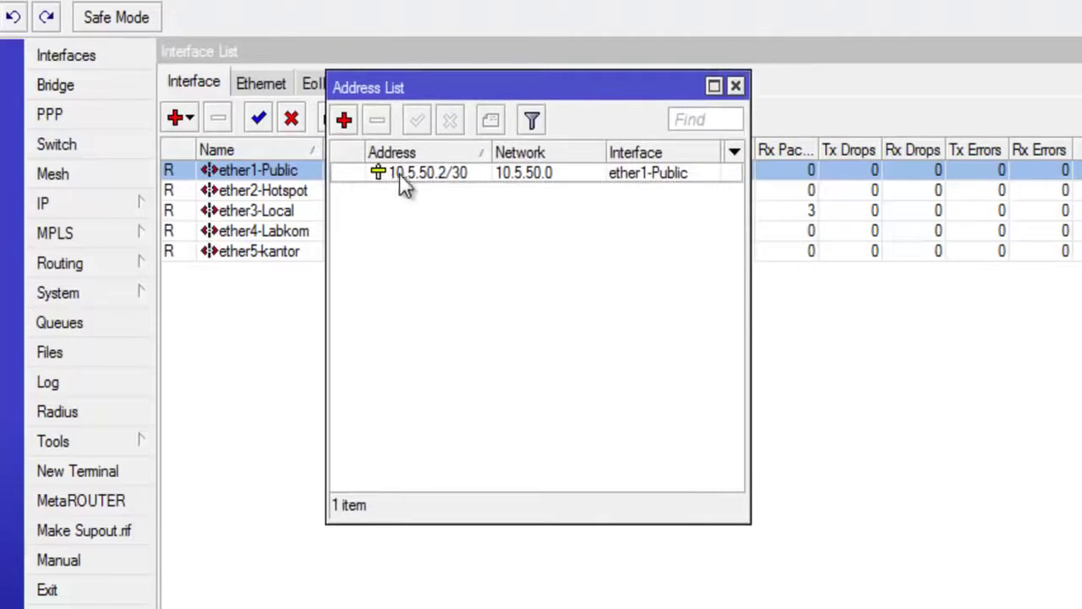
pyautogui.click(423, 178)
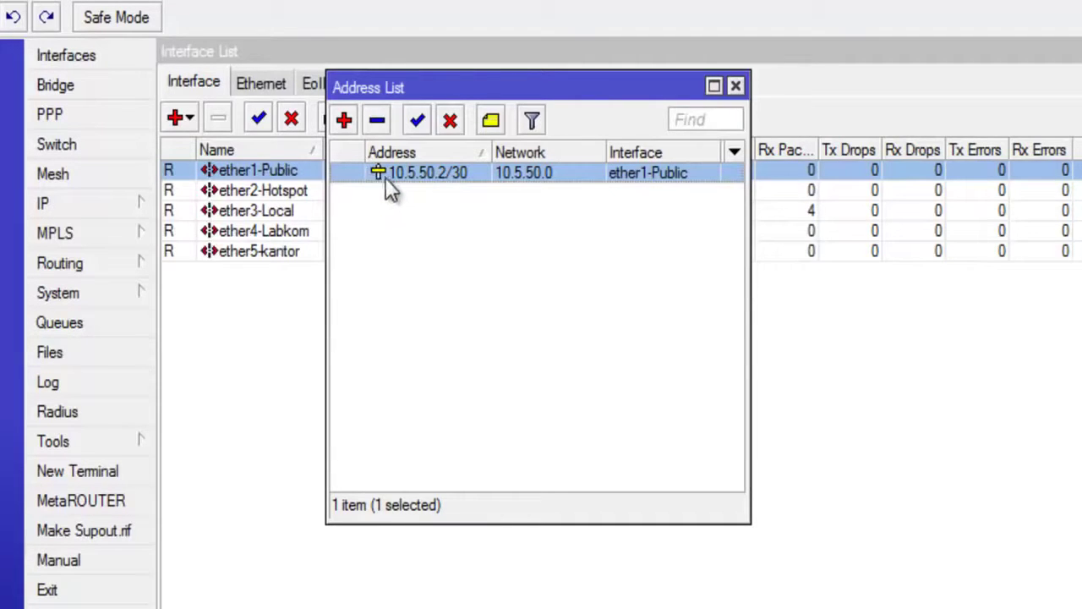
pyautogui.click(343, 119)
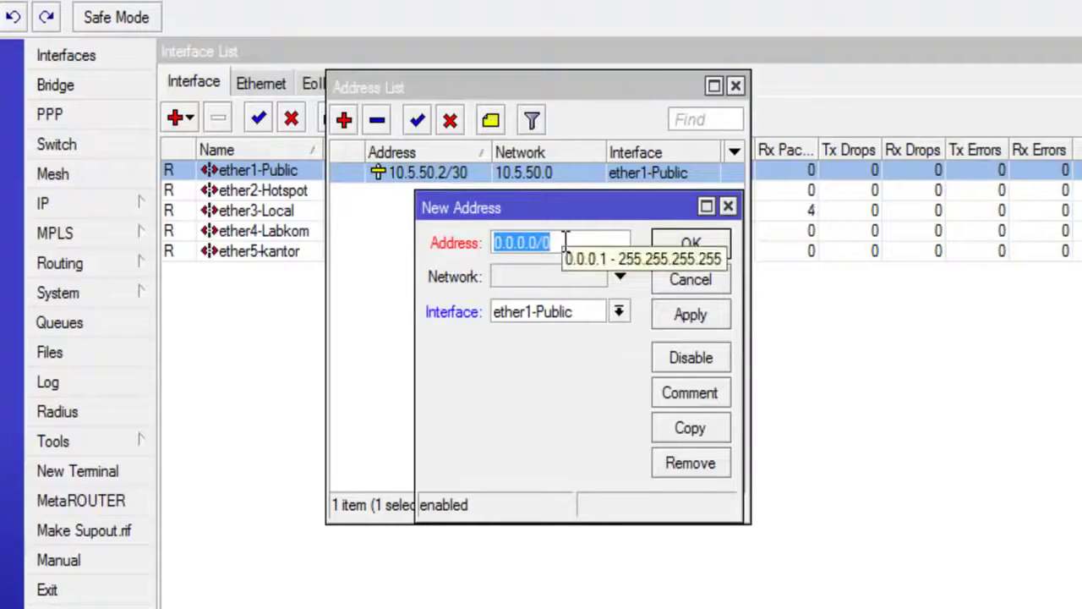
# Step: Add address 192.168.1.1/24 on interface ether2-Hotspot
pyautogui.write('192.168')
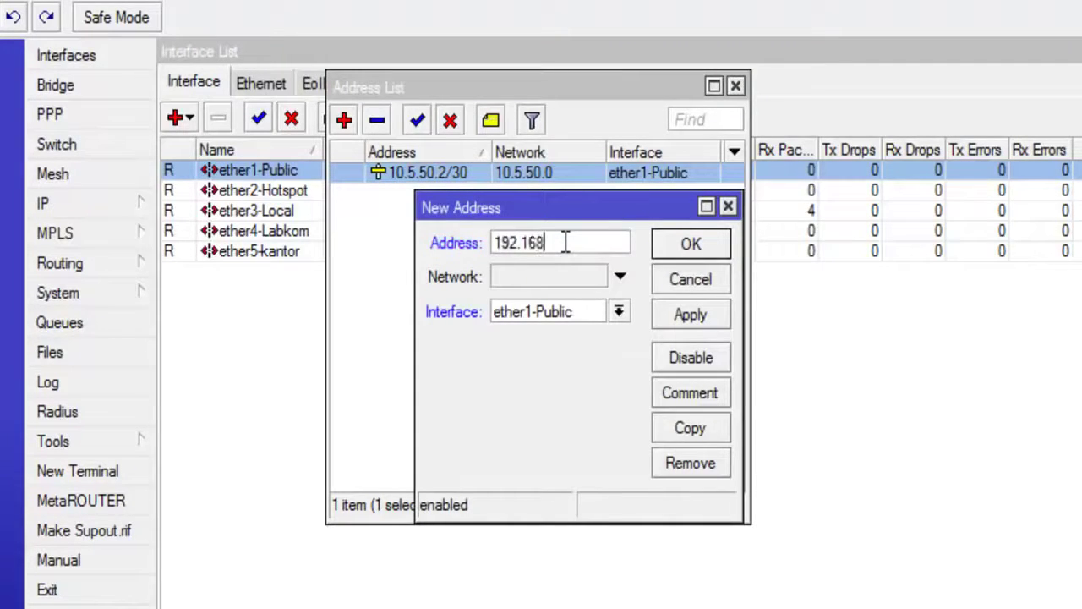
pyautogui.write('.1.1/24')
pyautogui.click(619, 312)
pyautogui.click(572, 352)
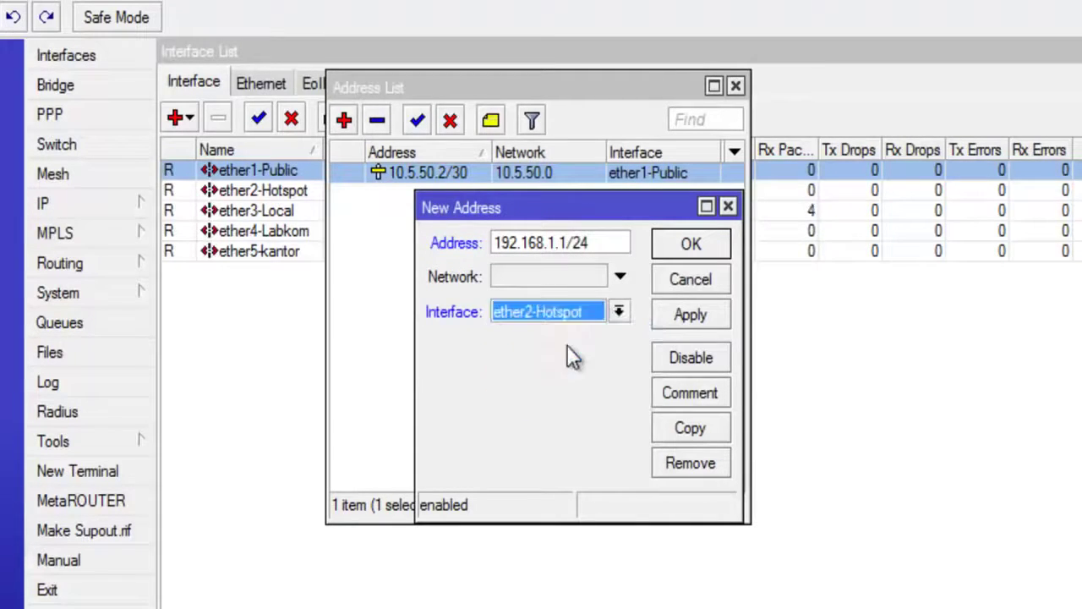
pyautogui.click(619, 314)
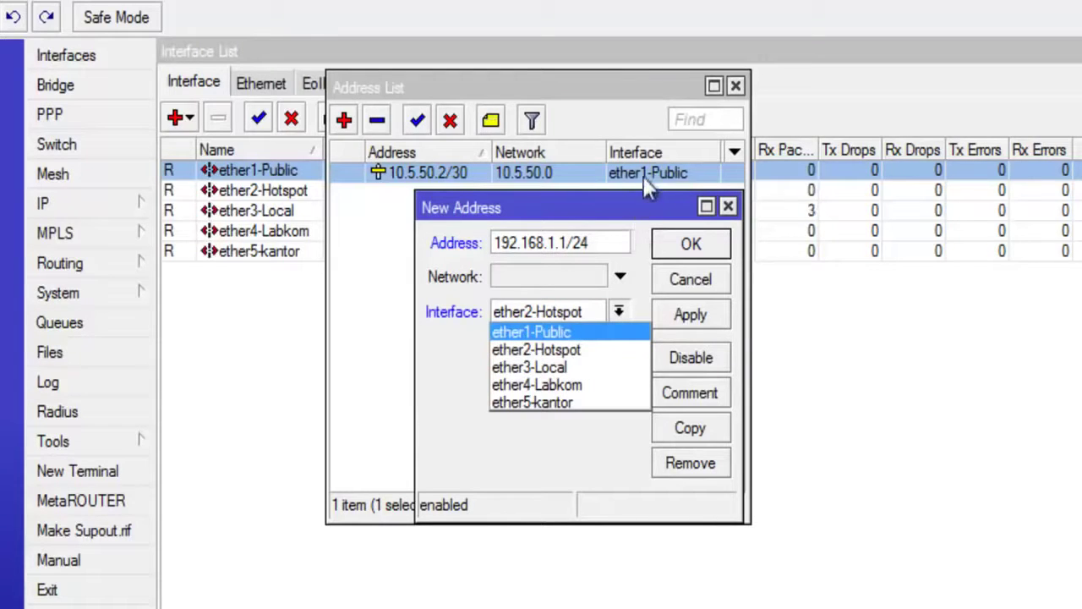
pyautogui.click(545, 351)
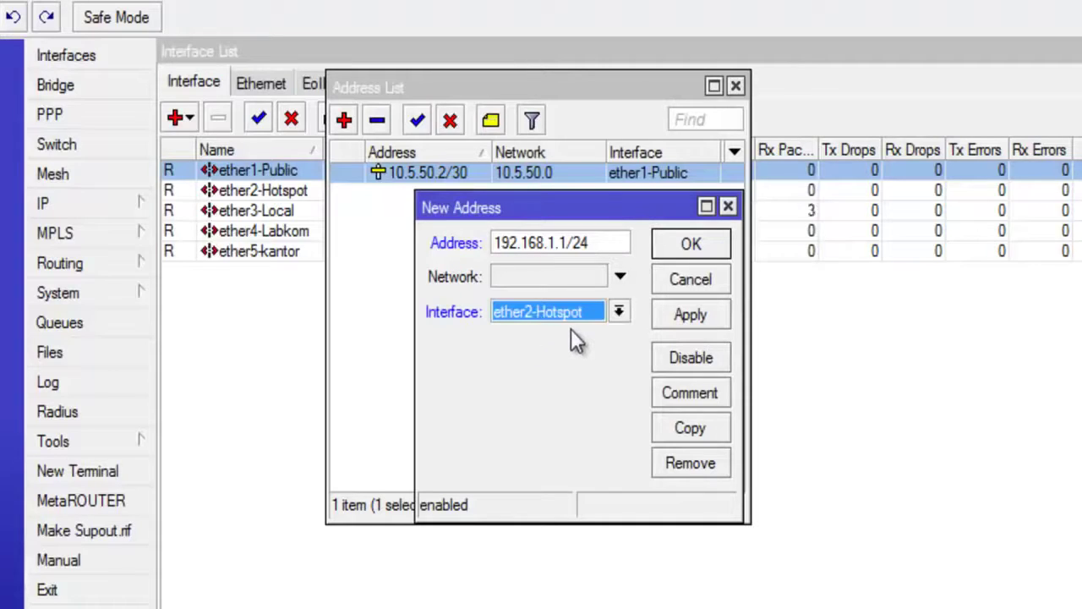
pyautogui.click(681, 324)
pyautogui.click(689, 244)
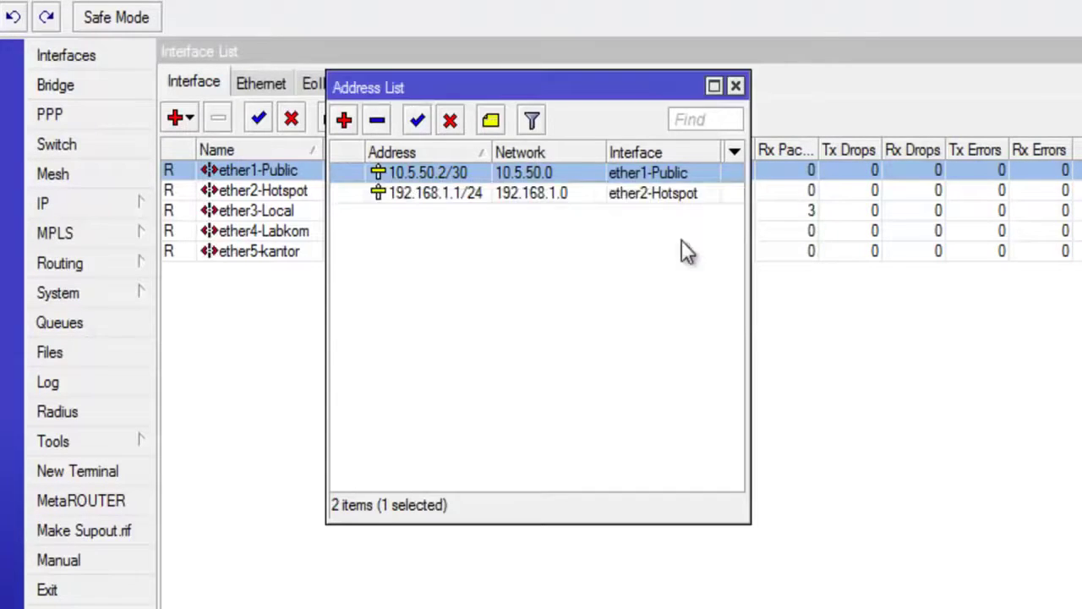
# Step: Add address 192.168.3.1/24 on interface ether3-Local
pyautogui.moveTo(442, 85); pyautogui.dragTo(439, 83)
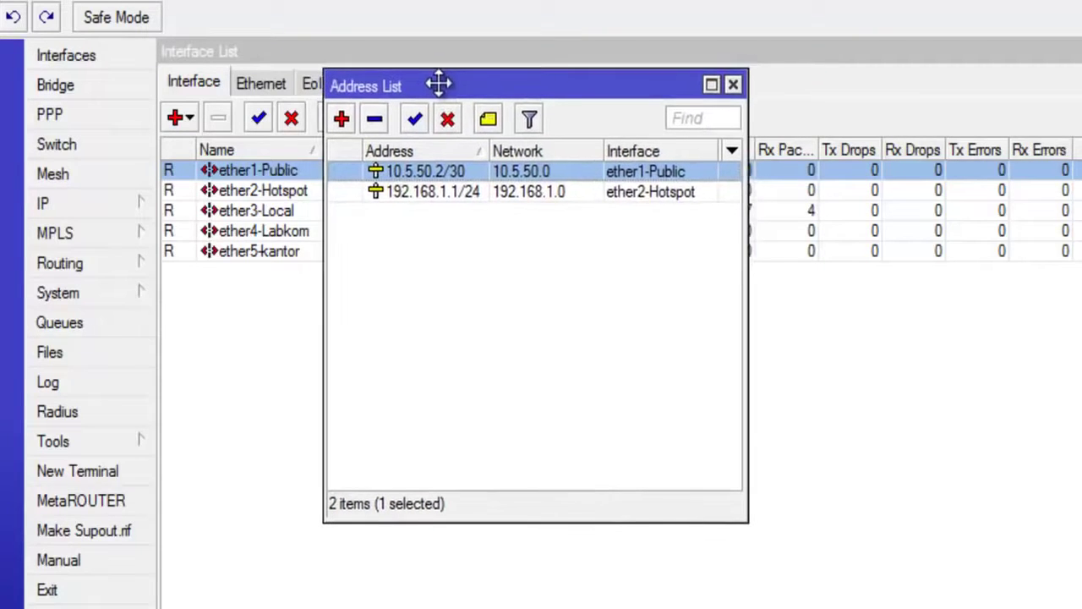
pyautogui.click(345, 121)
pyautogui.write('192.168')
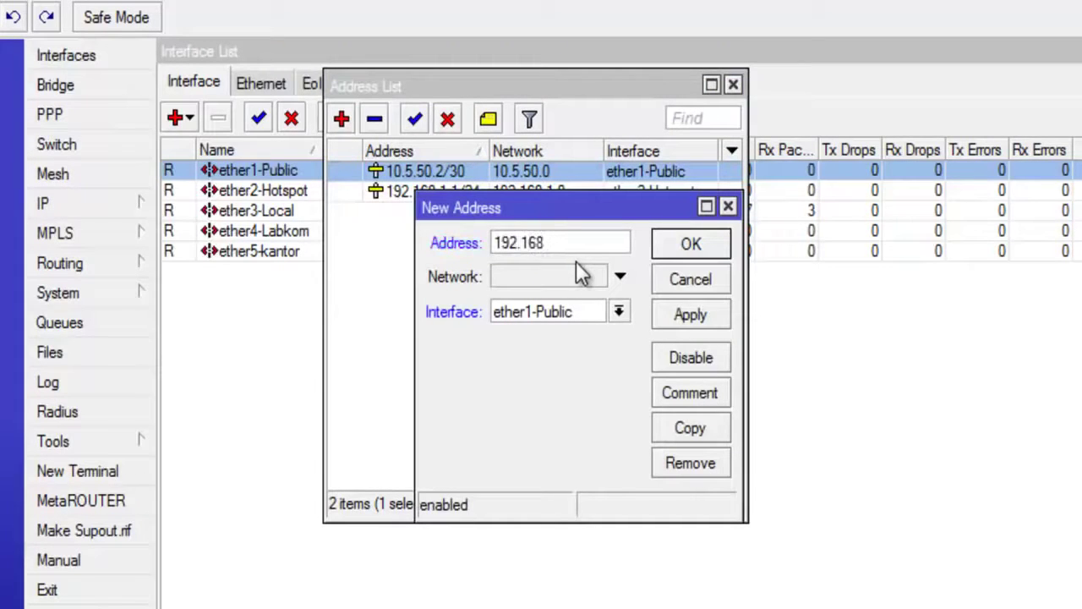
pyautogui.write('.3.1/24')
pyautogui.click(620, 313)
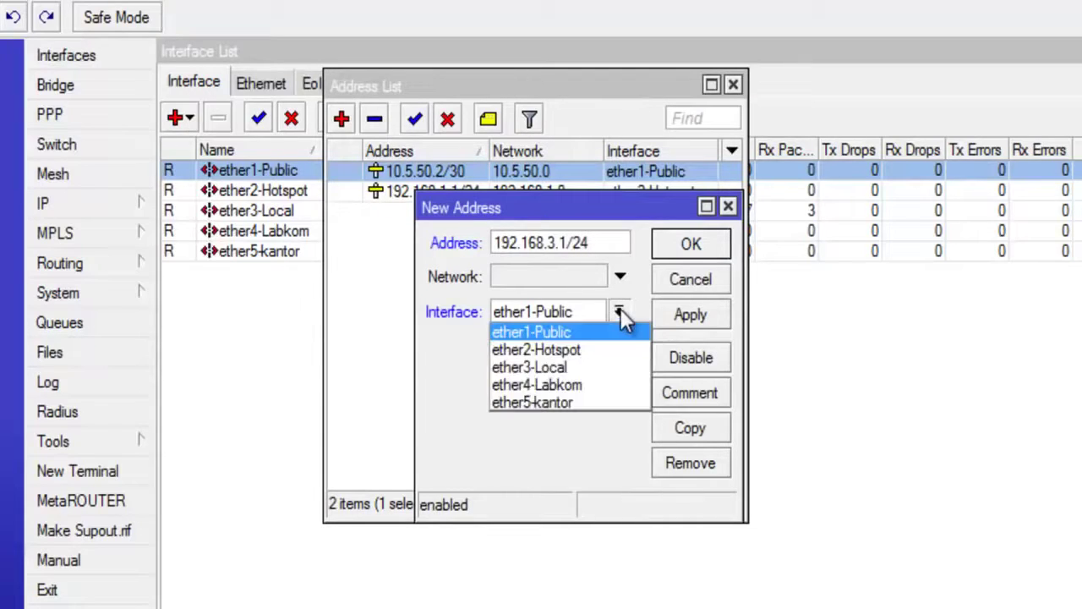
pyautogui.click(558, 369)
pyautogui.click(685, 321)
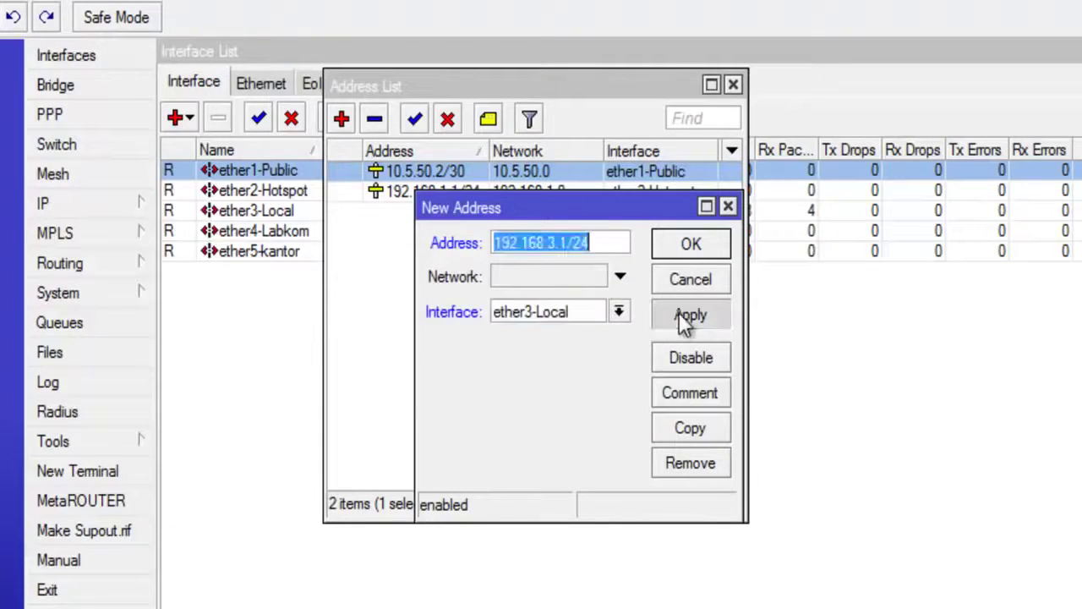
pyautogui.click(691, 244)
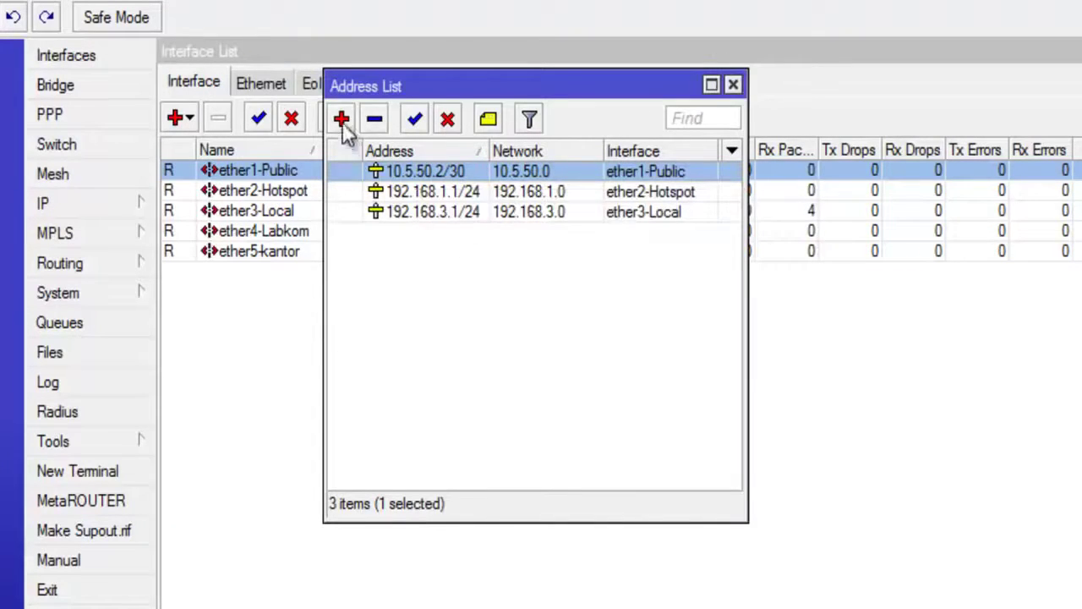
# Step: Add address 10.10.4.1/24 on interface ether4-Labkom
pyautogui.click(343, 121)
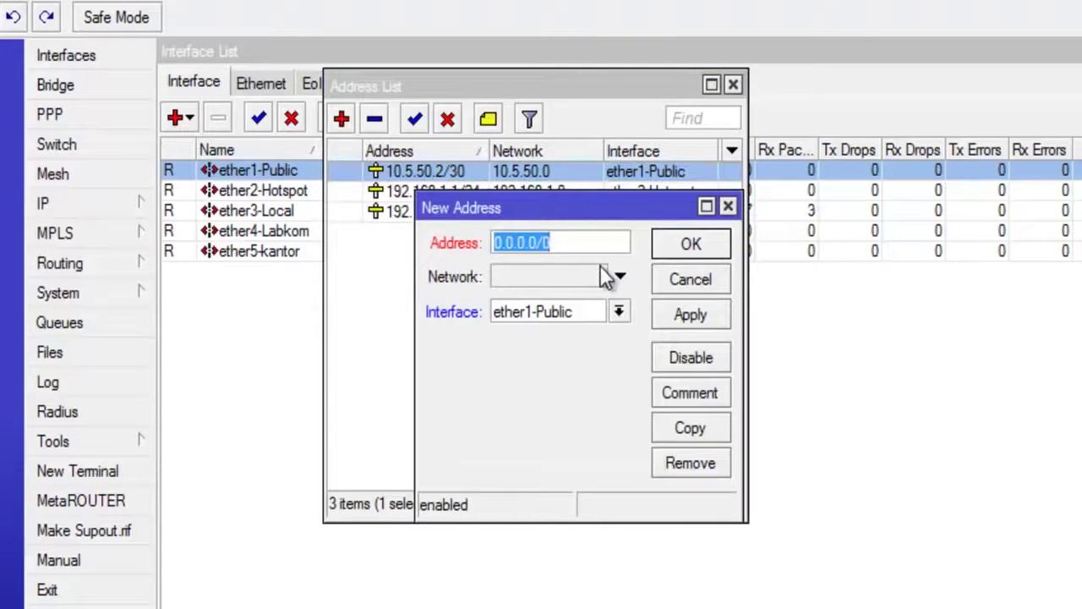
pyautogui.write('10.10.')
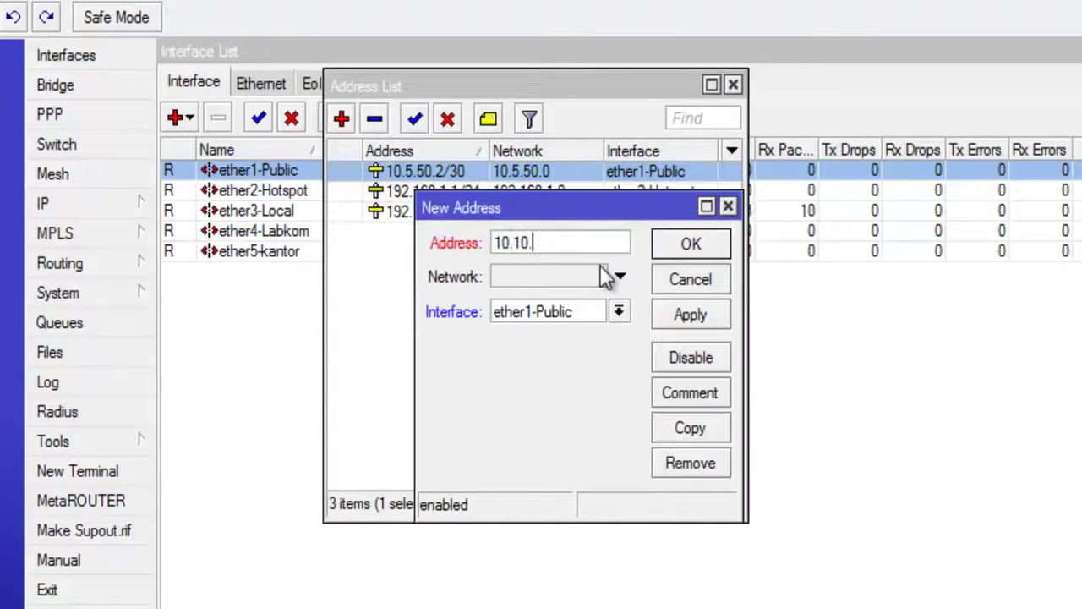
pyautogui.write('4.1/')
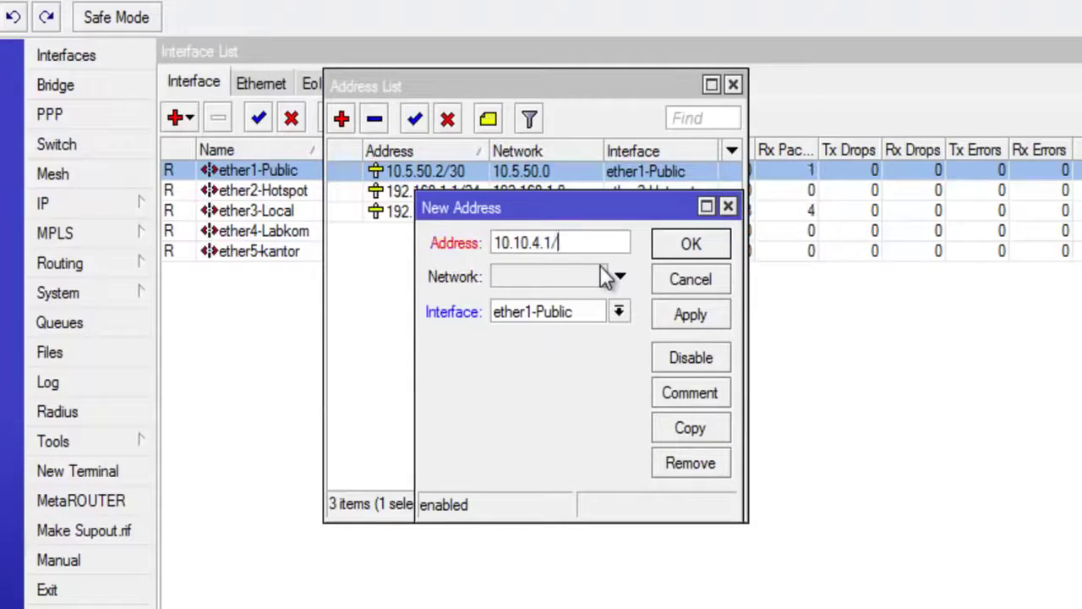
pyautogui.write('24')
pyautogui.click(619, 312)
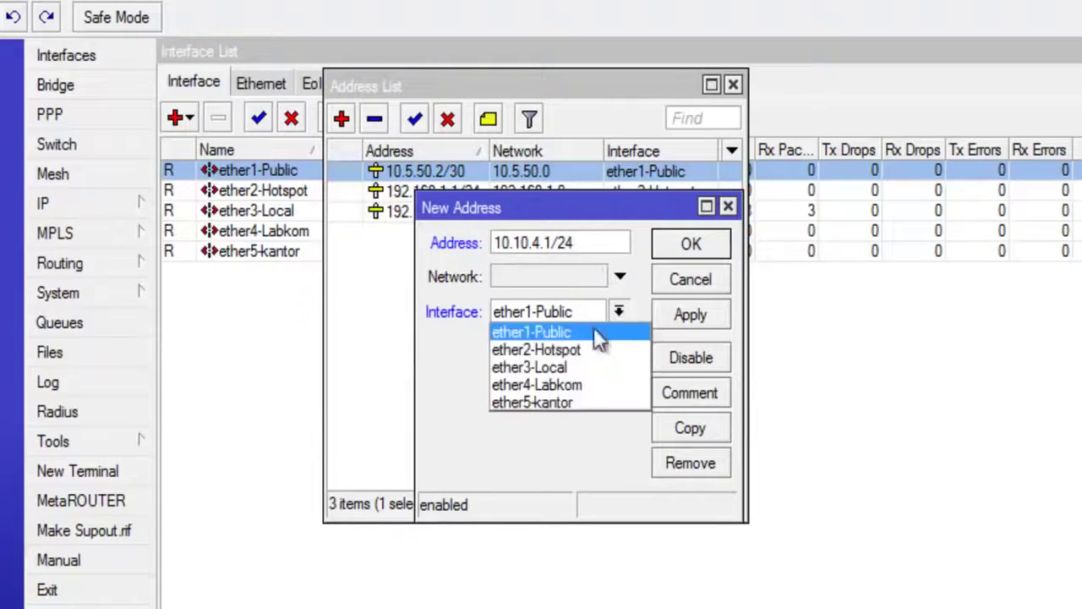
pyautogui.click(548, 385)
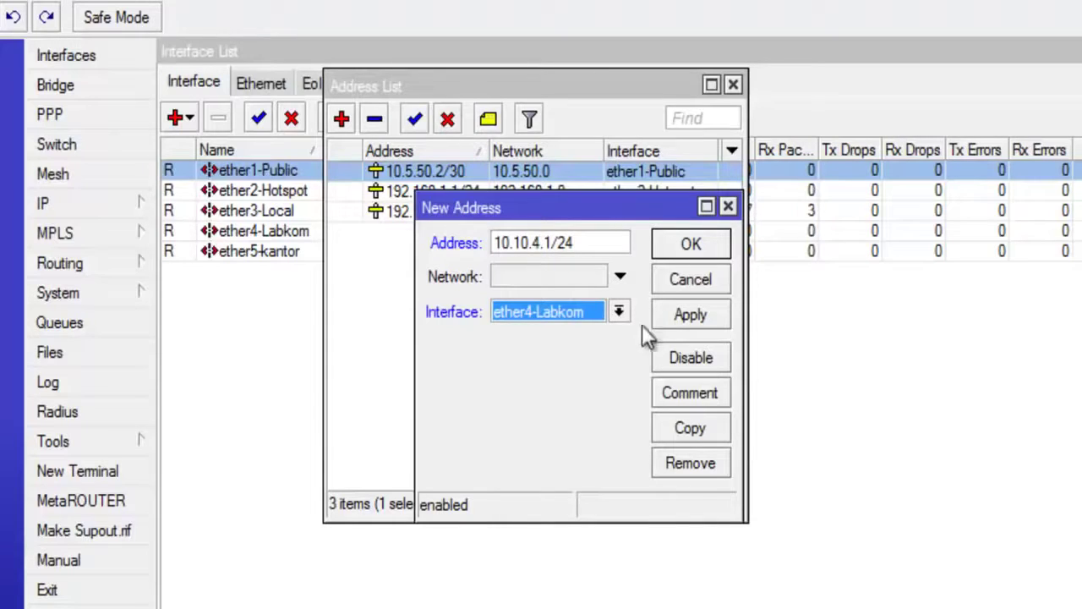
pyautogui.click(677, 315)
pyautogui.click(690, 245)
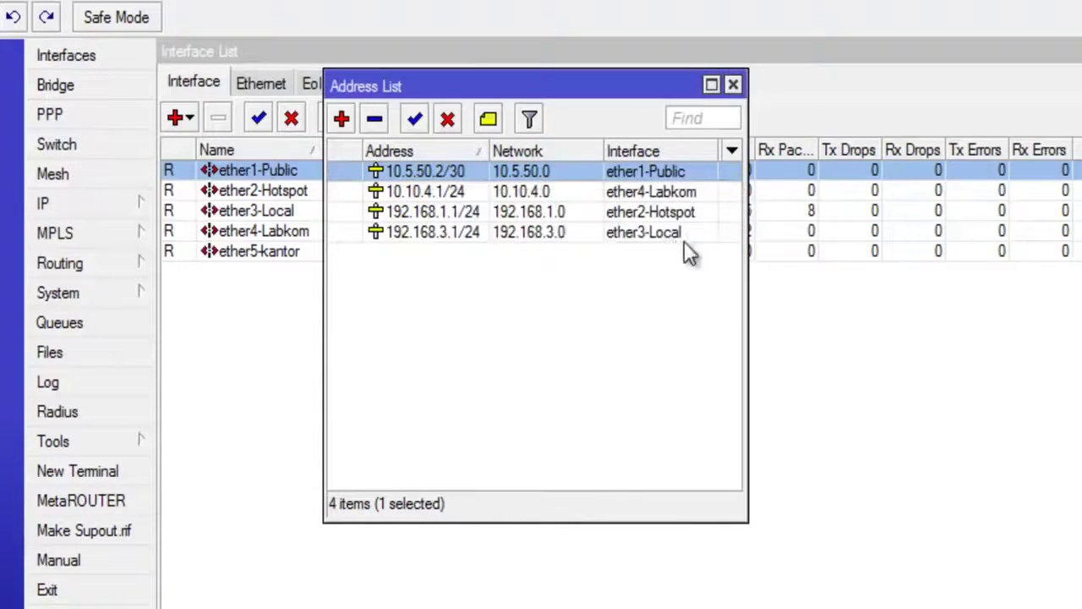
# Step: Add address 192.168.5.1/24 on interface ether5-kantor
pyautogui.click(505, 234)
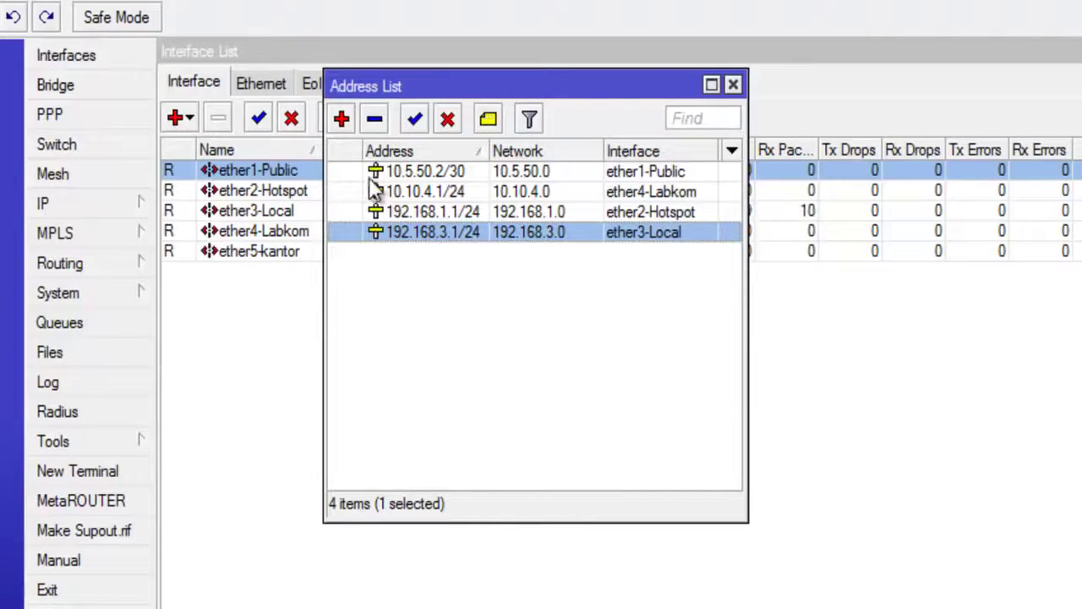
pyautogui.click(342, 118)
pyautogui.write('192')
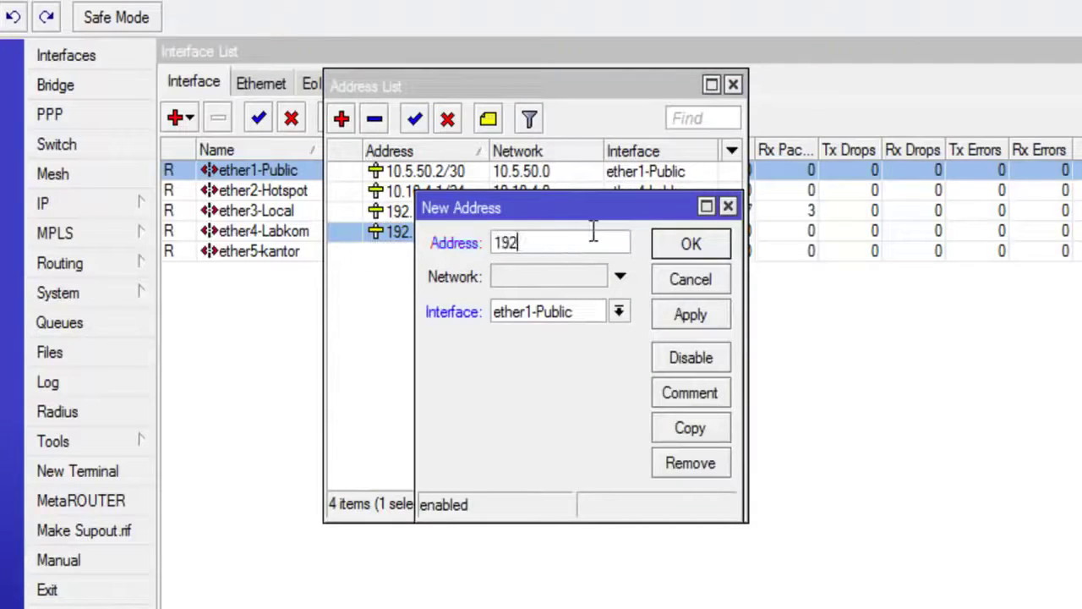
pyautogui.write('.168.')
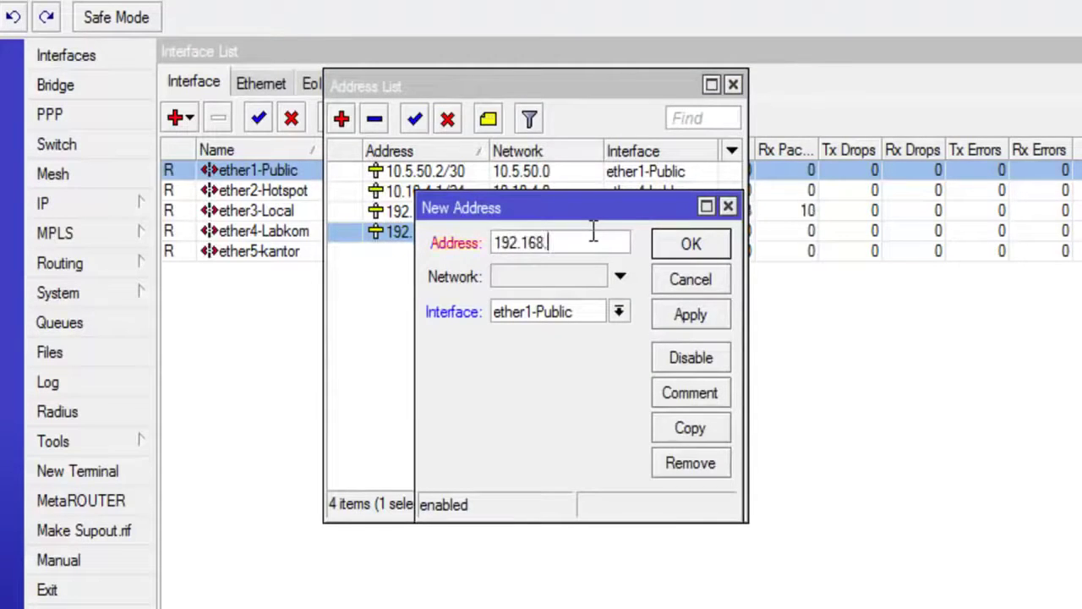
pyautogui.write('5.1/24')
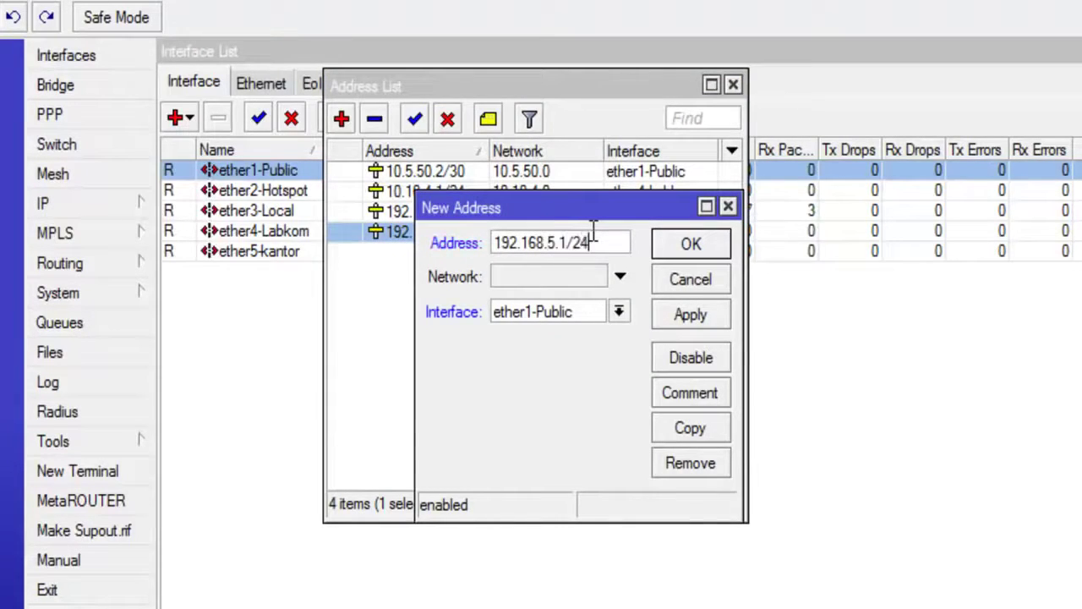
pyautogui.click(619, 313)
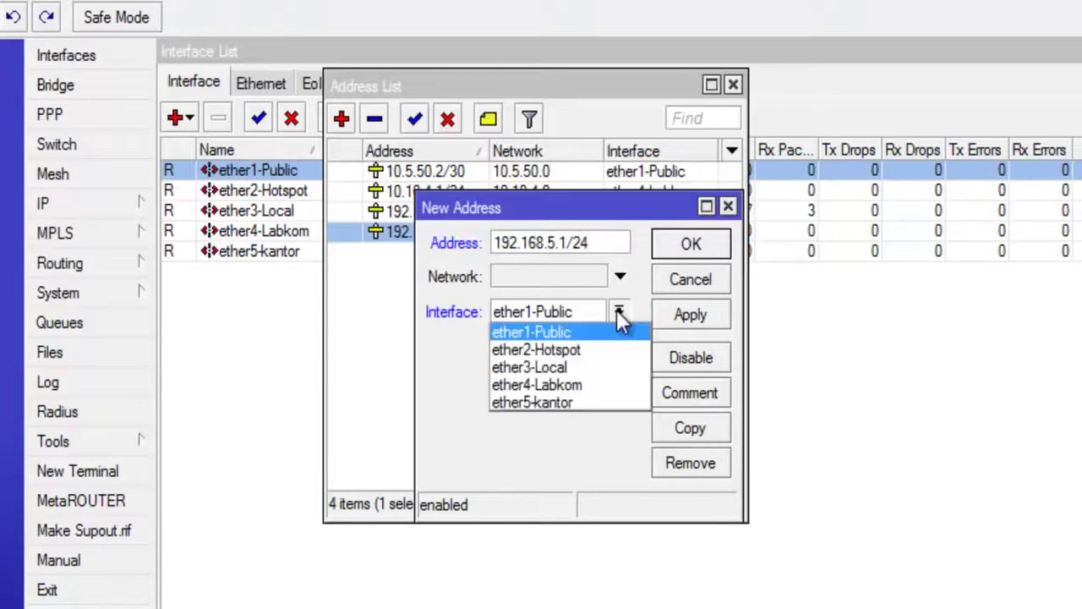
pyautogui.click(569, 404)
pyautogui.click(686, 319)
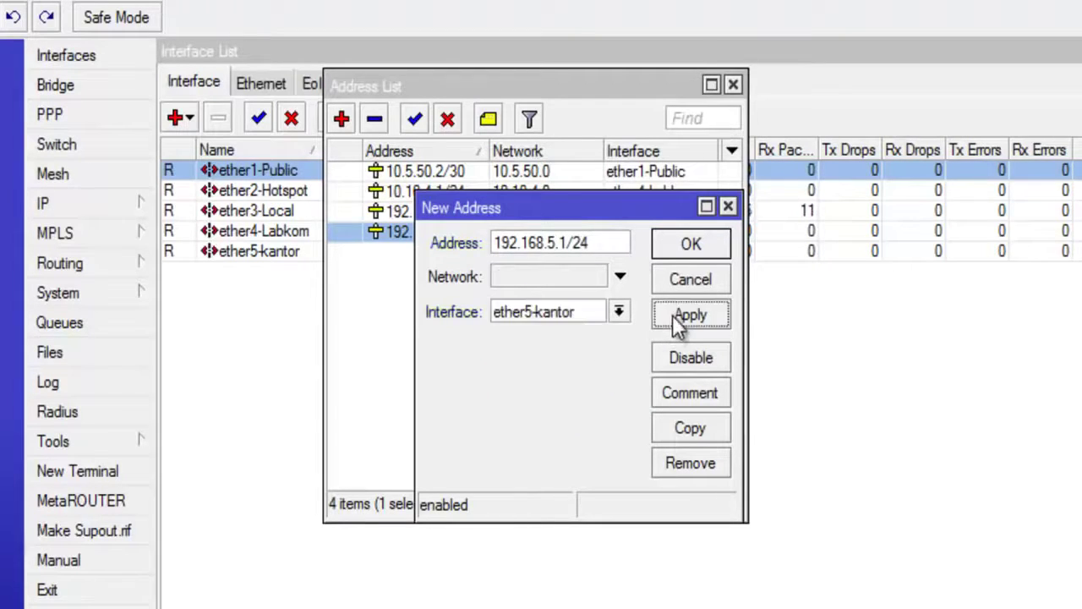
pyautogui.click(690, 247)
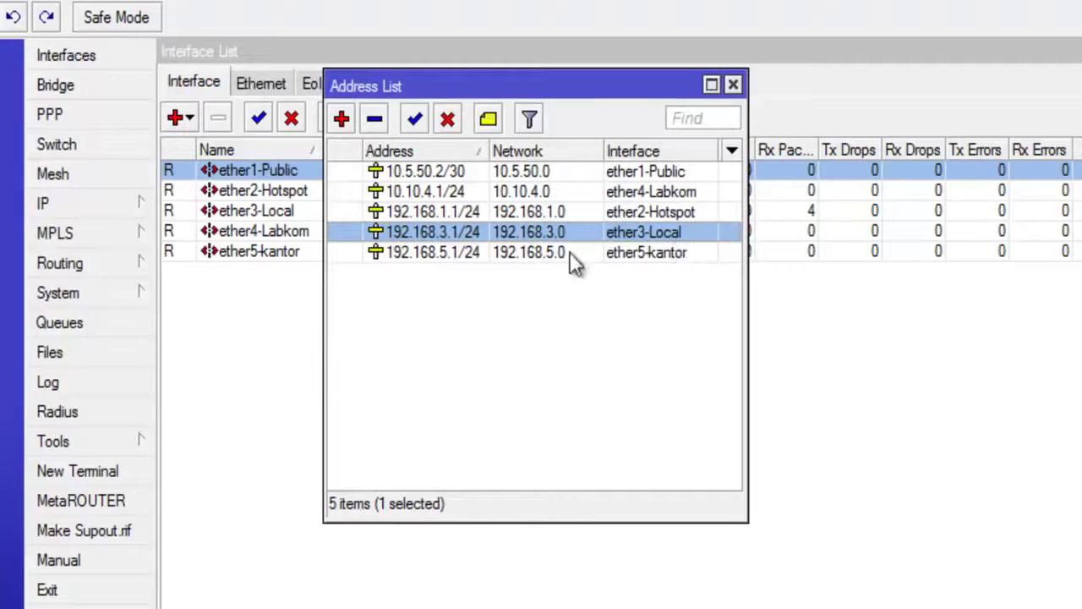
# Step: Sort the address list by the Interface column and check the ether4 and ether5 entries
pyautogui.click(677, 151)
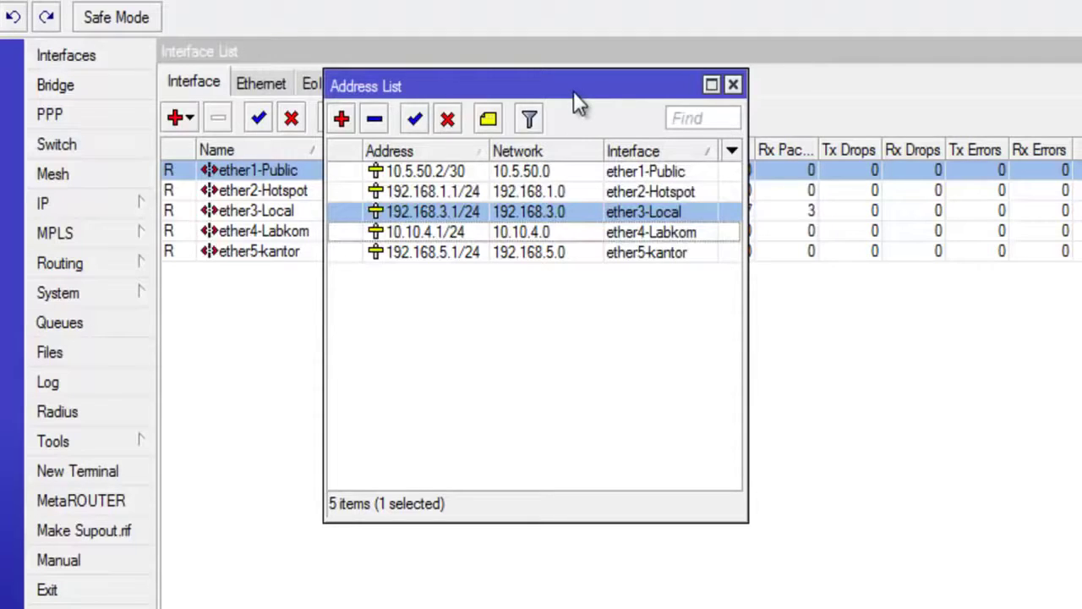
pyautogui.moveTo(571, 90); pyautogui.dragTo(564, 85)
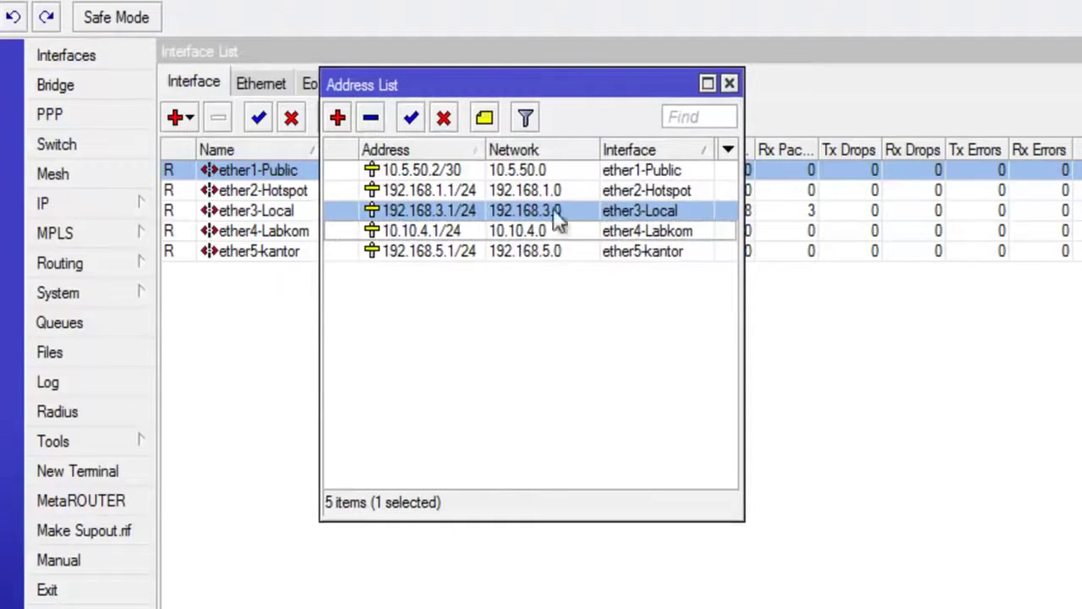
pyautogui.click(556, 251)
pyautogui.click(551, 234)
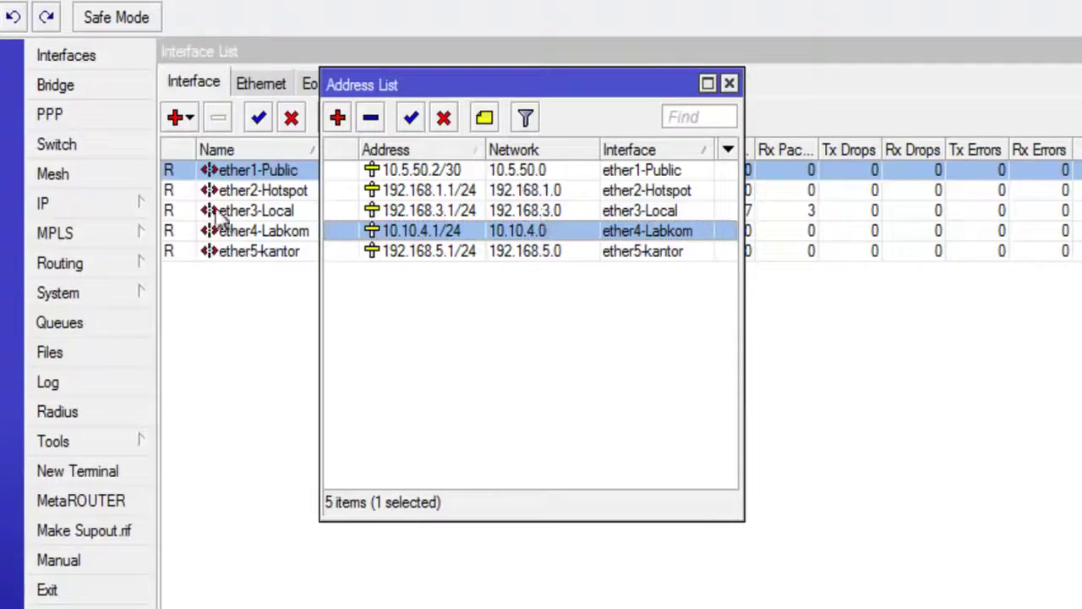
# Step: Open the IP DNS window and place it beside the address list
pyautogui.click(118, 205)
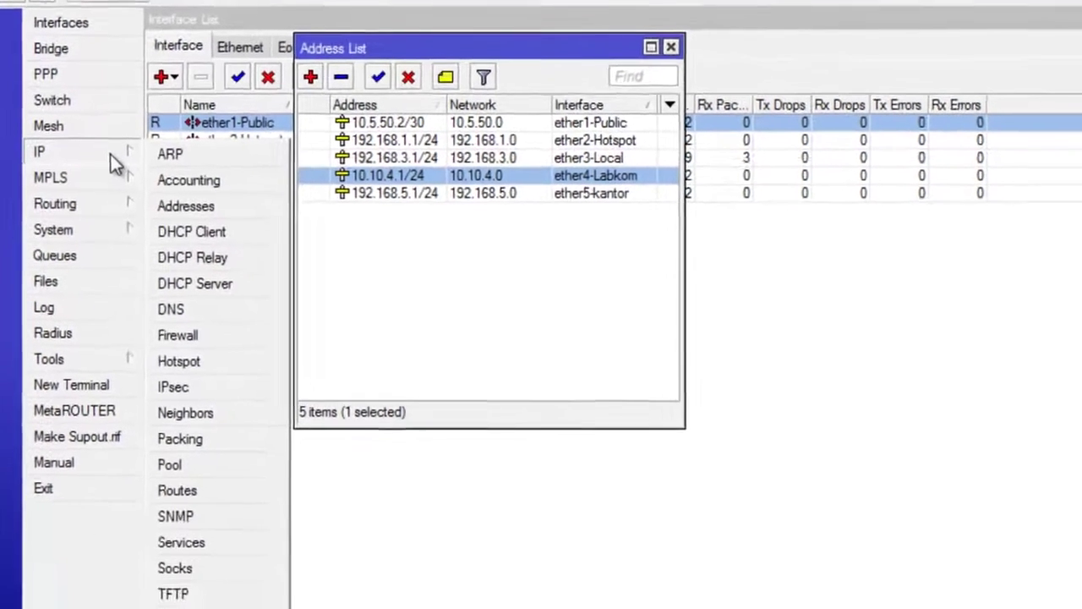
pyautogui.click(195, 292)
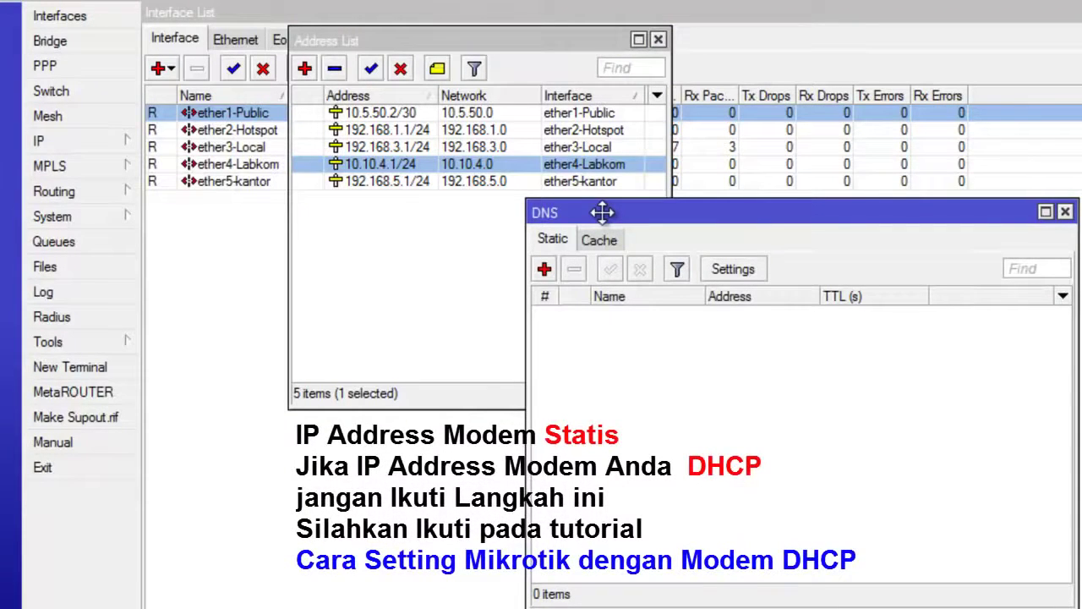
pyautogui.moveTo(602, 212); pyautogui.dragTo(374, 216)
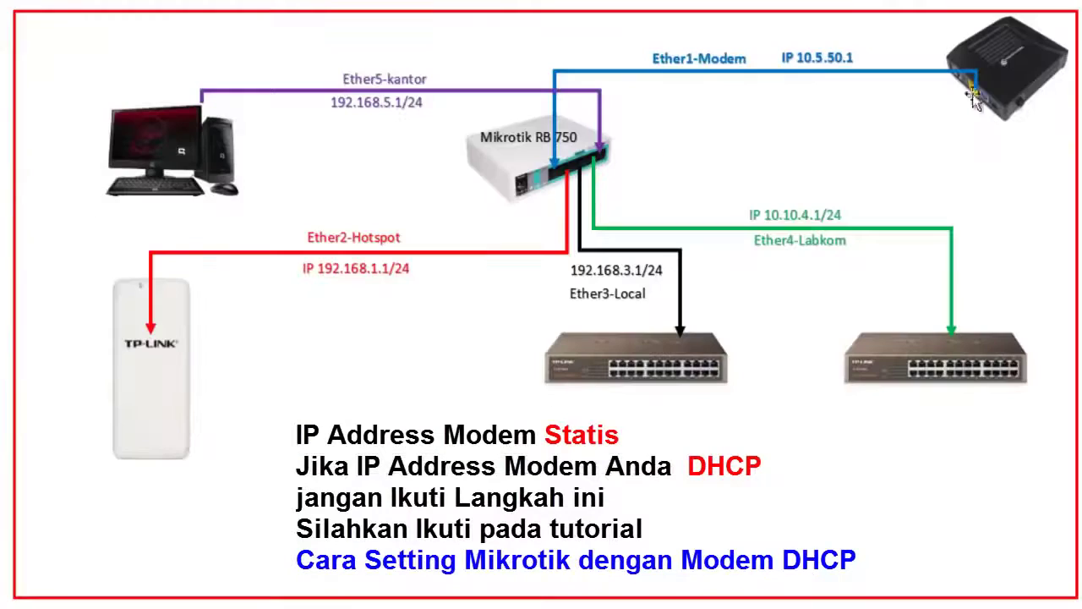
pyautogui.click(1026, 80)
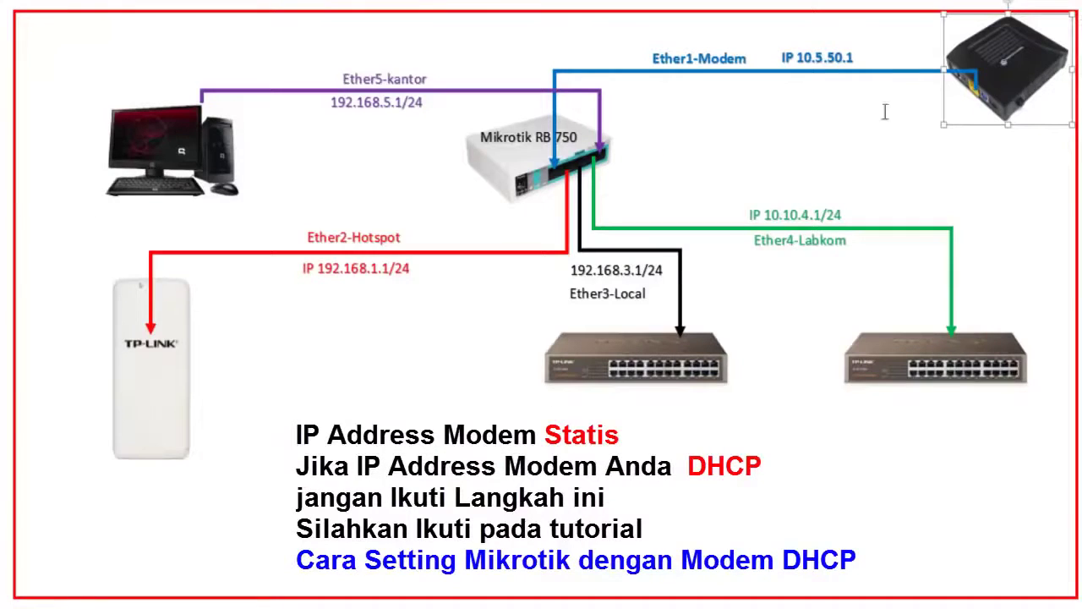
pyautogui.click(186, 148)
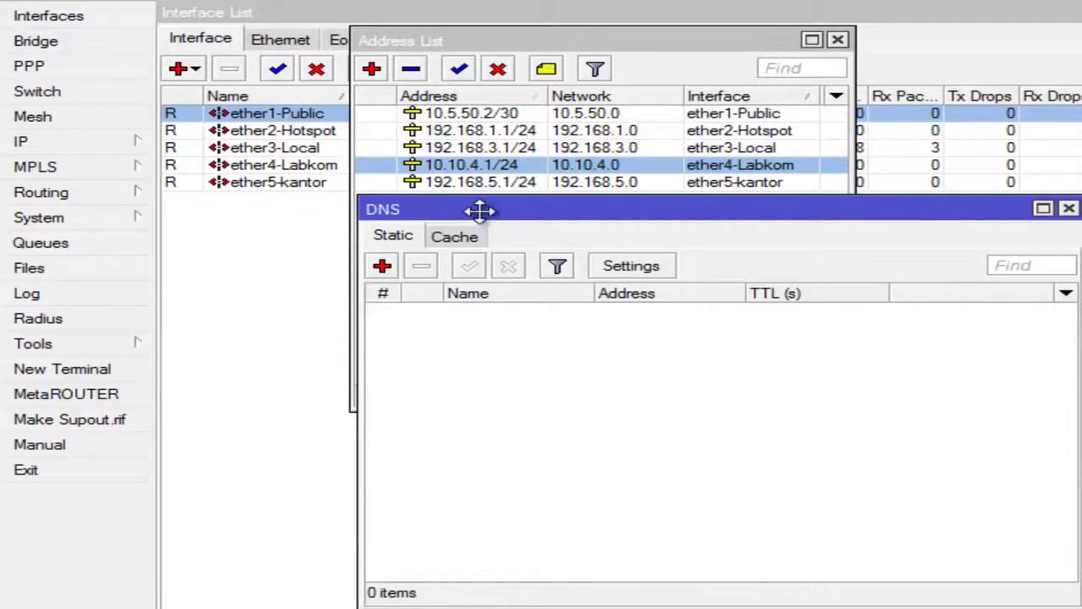
pyautogui.click(1069, 208)
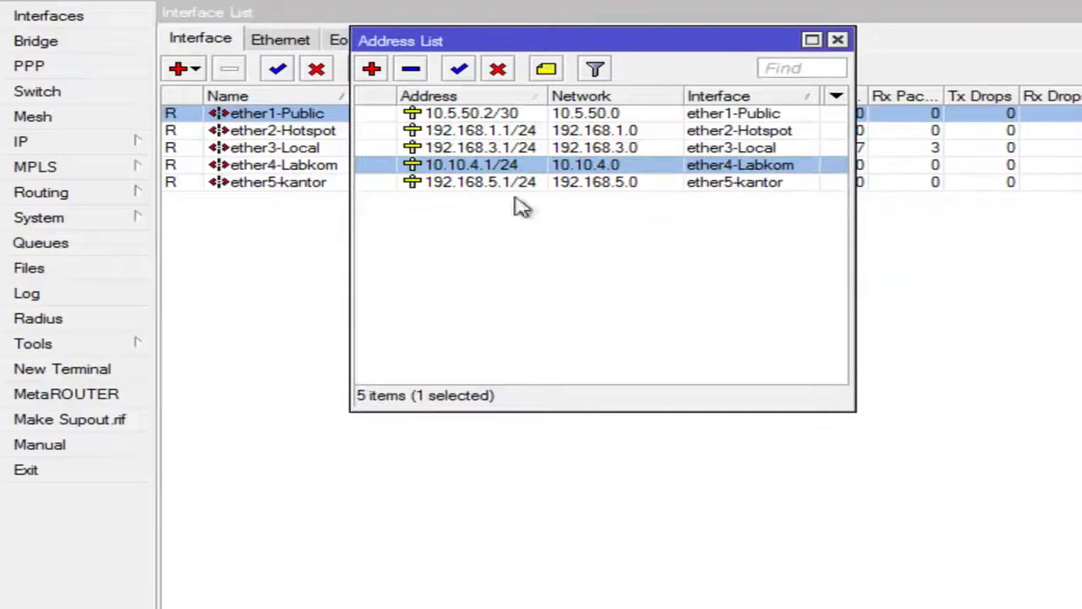
pyautogui.click(140, 146)
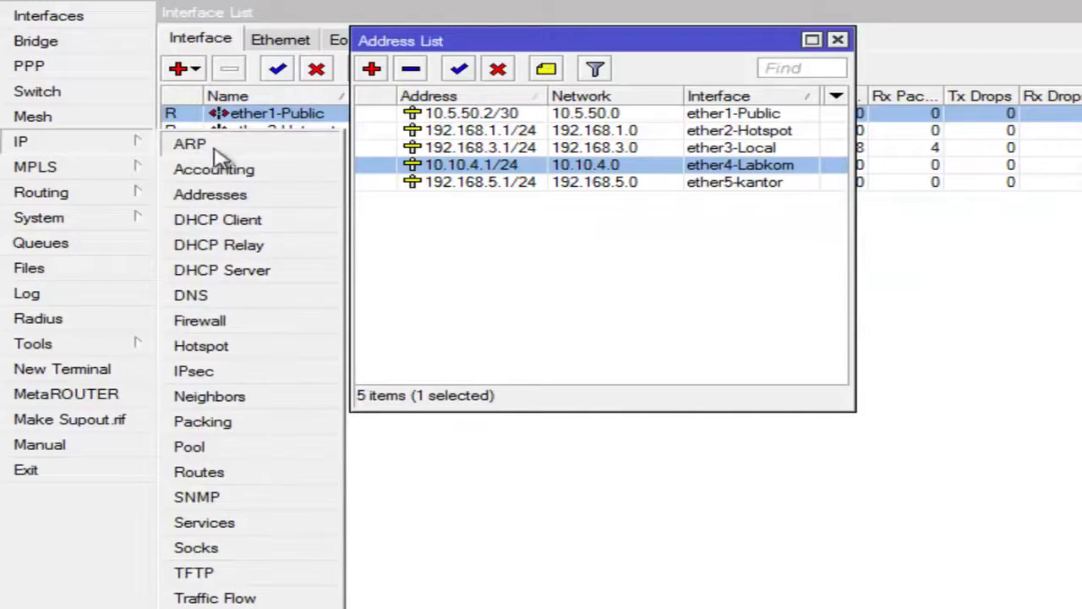
pyautogui.click(251, 227)
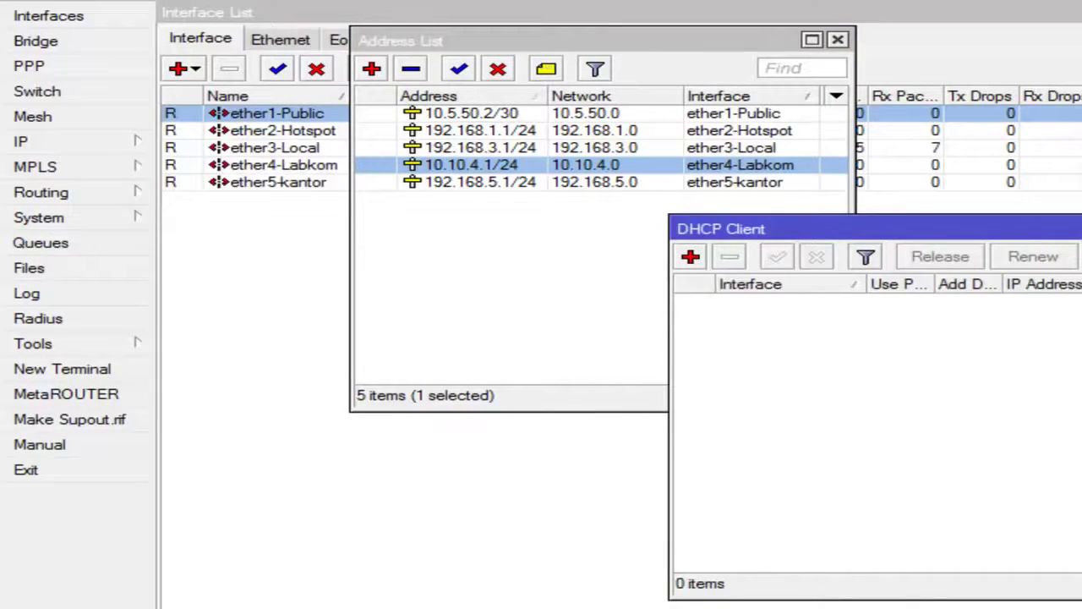
pyautogui.click(1081, 228)
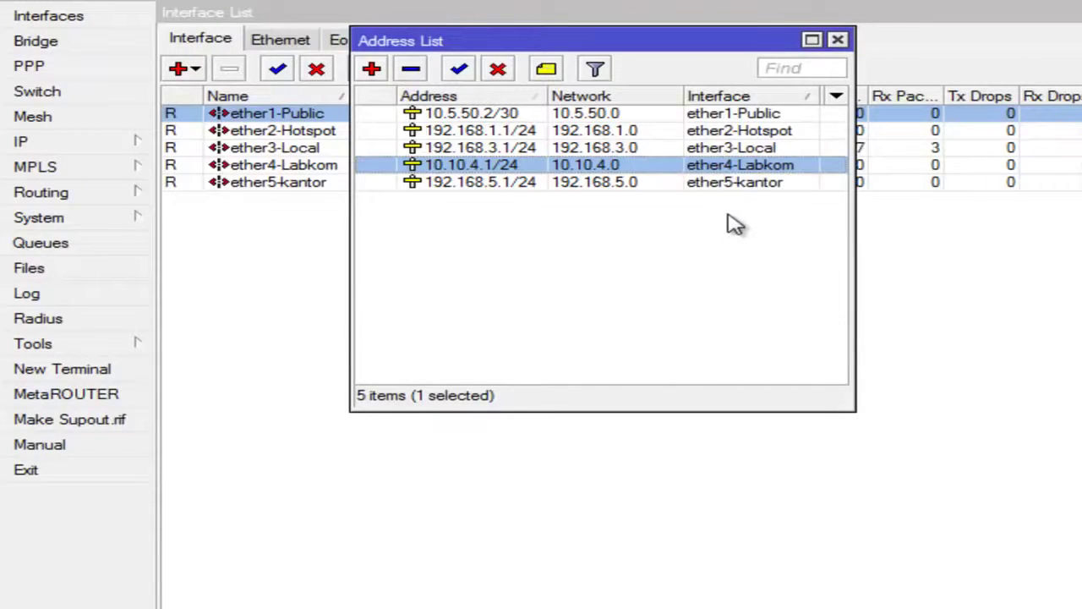
pyautogui.click(123, 152)
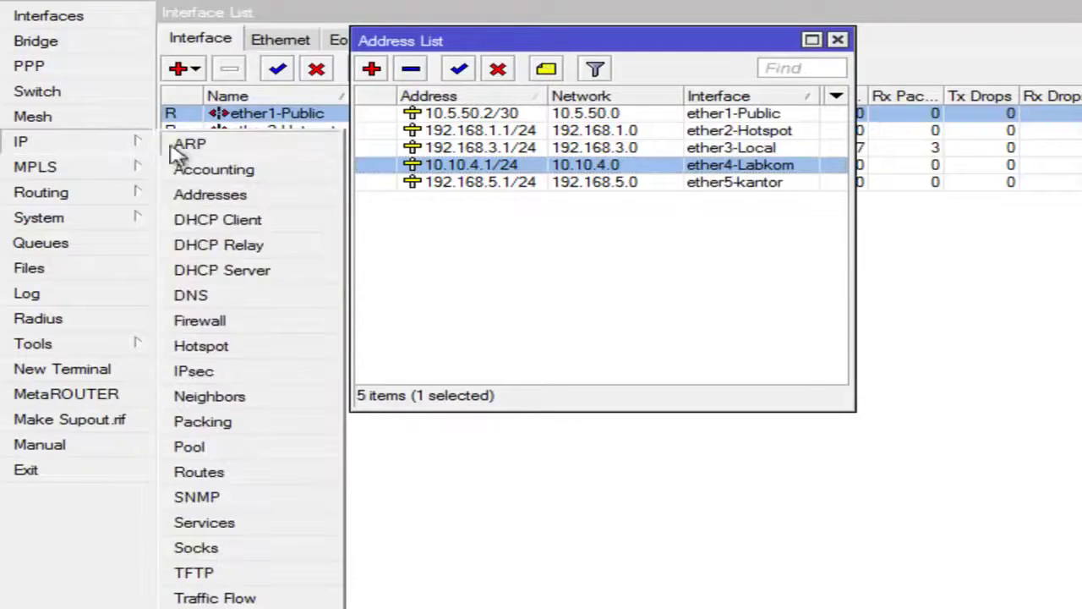
pyautogui.click(212, 290)
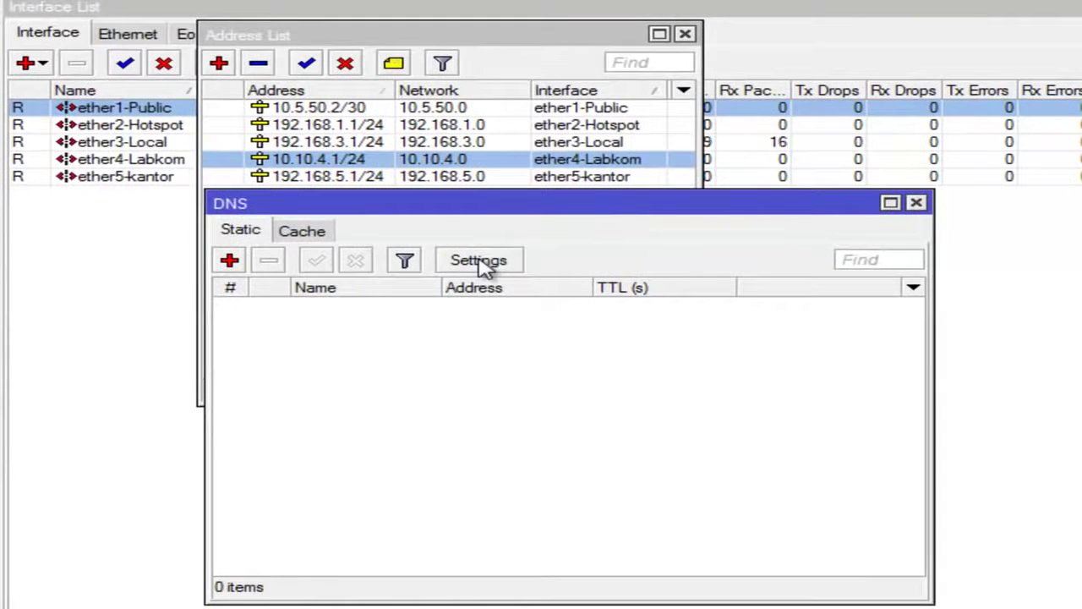
# Step: Set DNS servers 208.67.222.222 and 208.67.220.220 and enable Allow Remote Requests
pyautogui.click(479, 261)
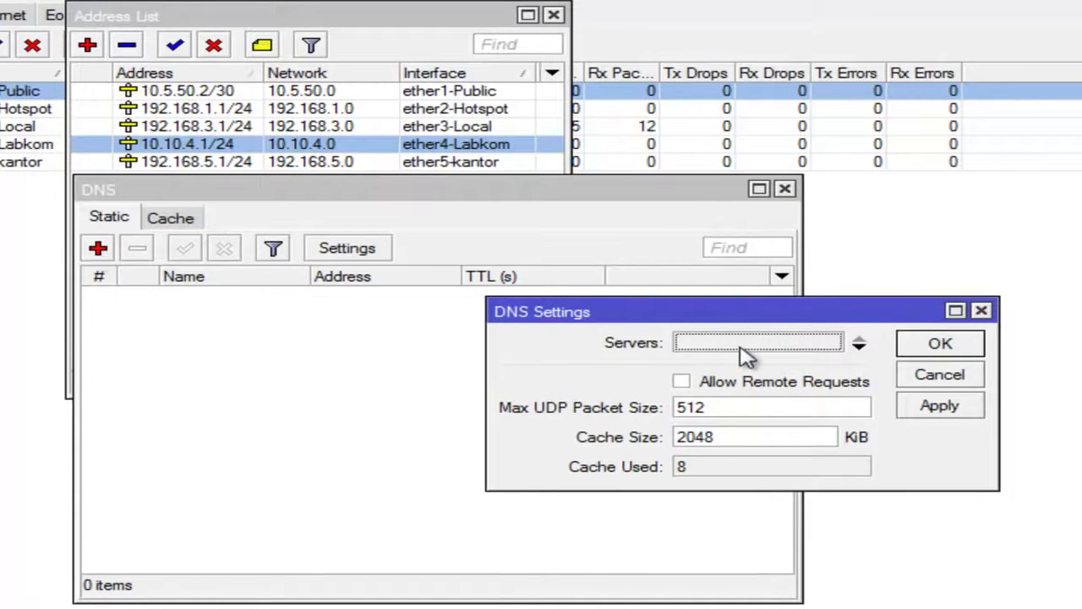
pyautogui.click(768, 345)
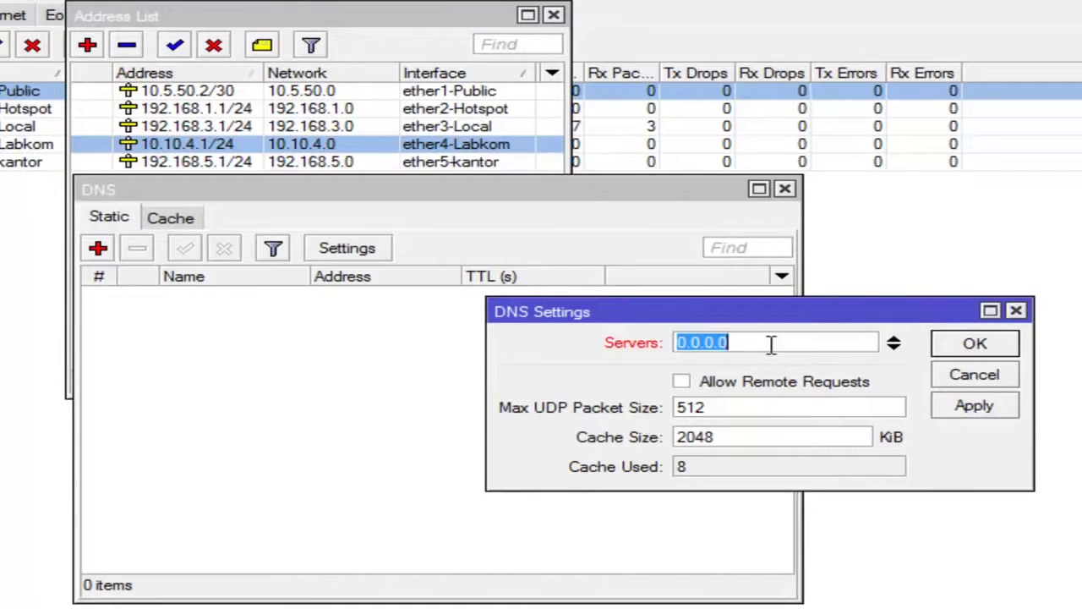
pyautogui.write('208')
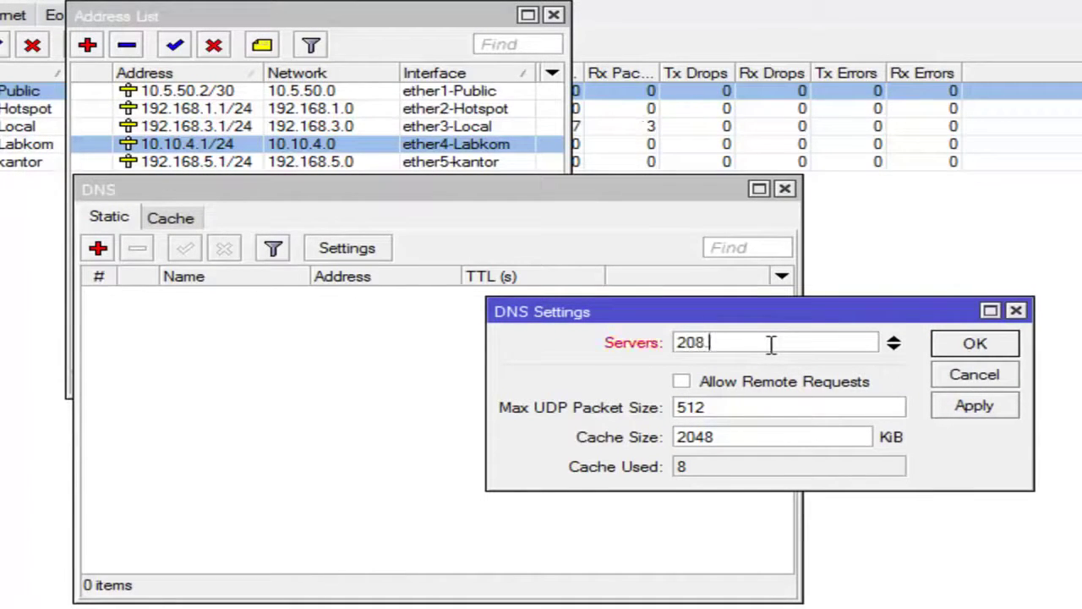
pyautogui.write('.67.2')
pyautogui.press('BackSpace')
pyautogui.write('222.222')
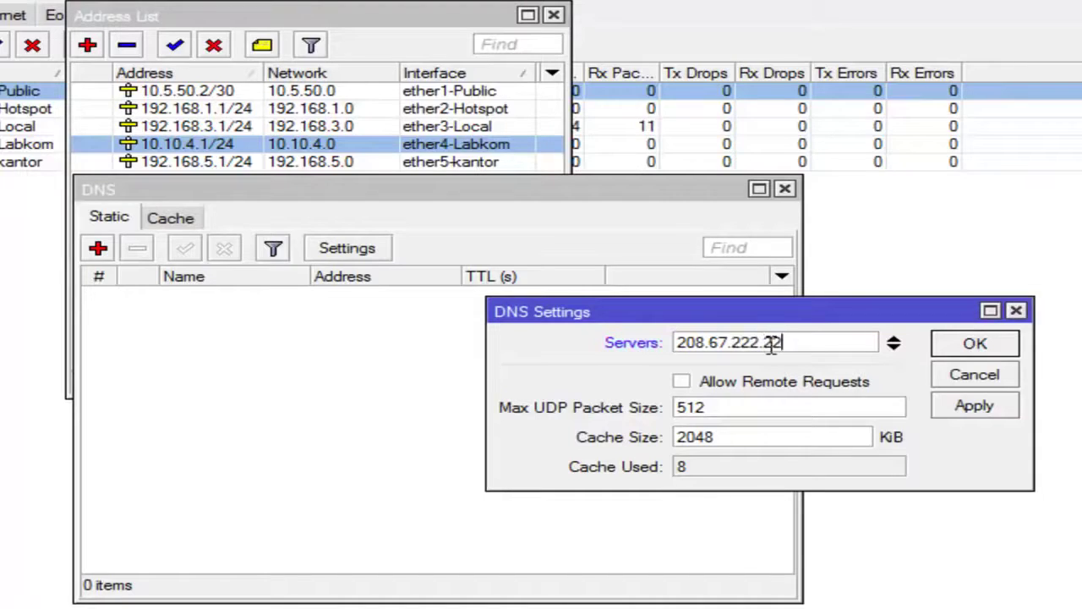
pyautogui.click(894, 347)
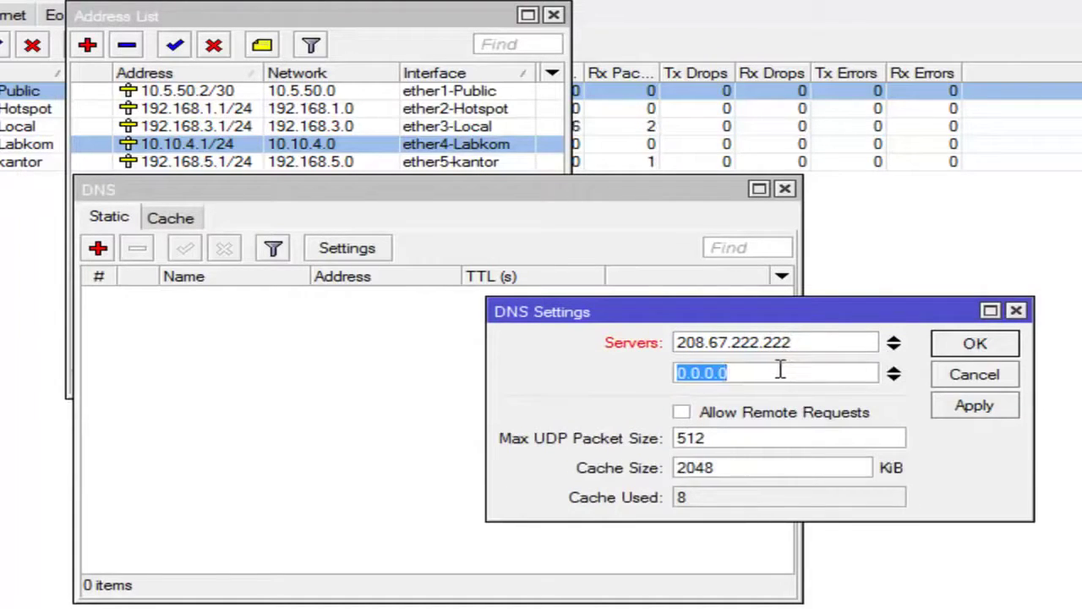
pyautogui.write('208.')
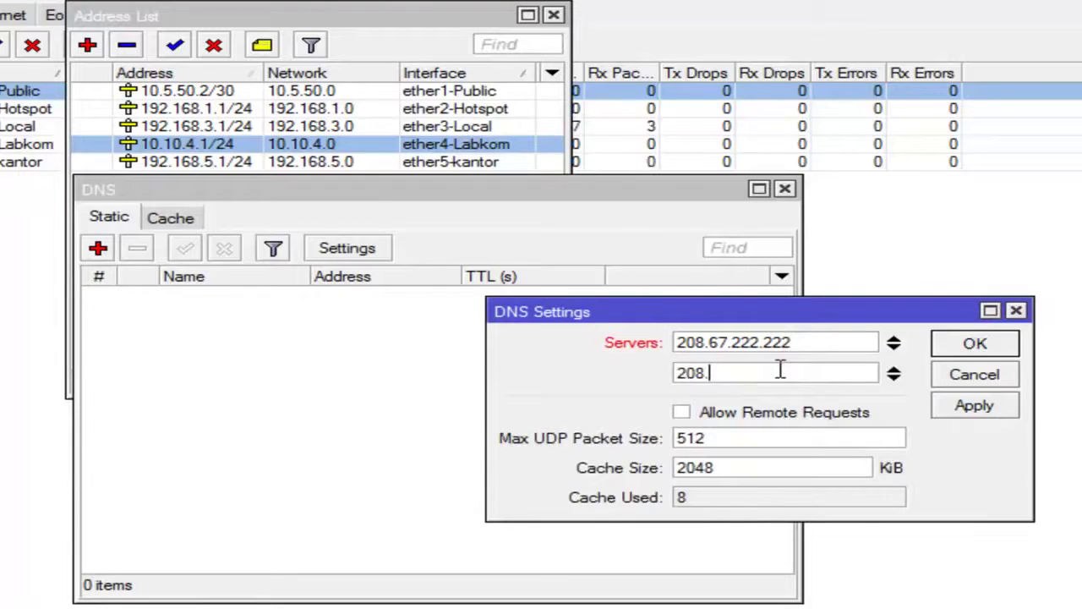
pyautogui.write('67.22')
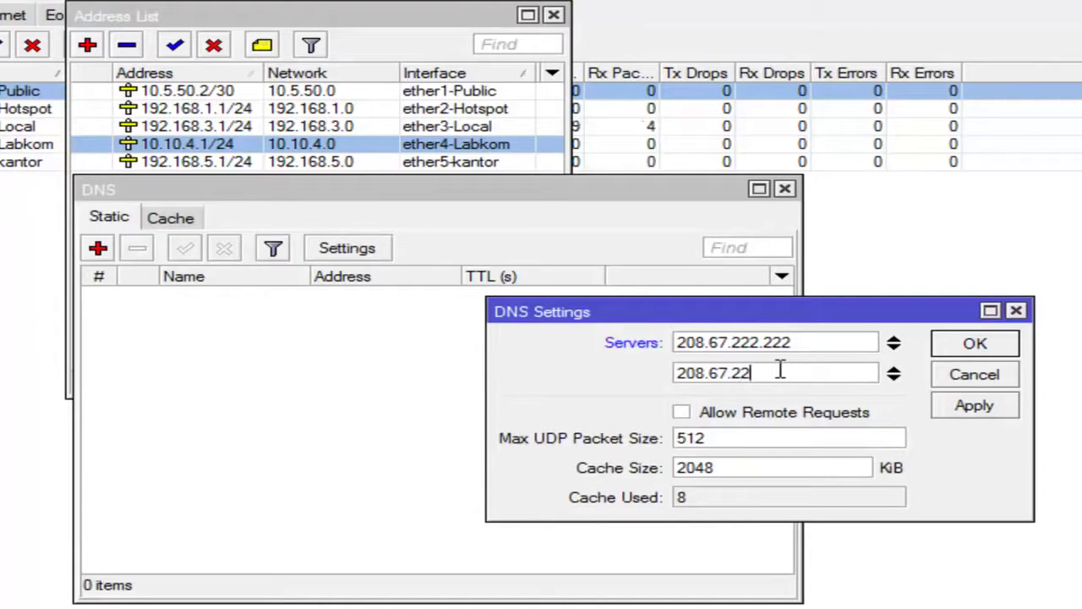
pyautogui.write('0.220')
pyautogui.click(742, 421)
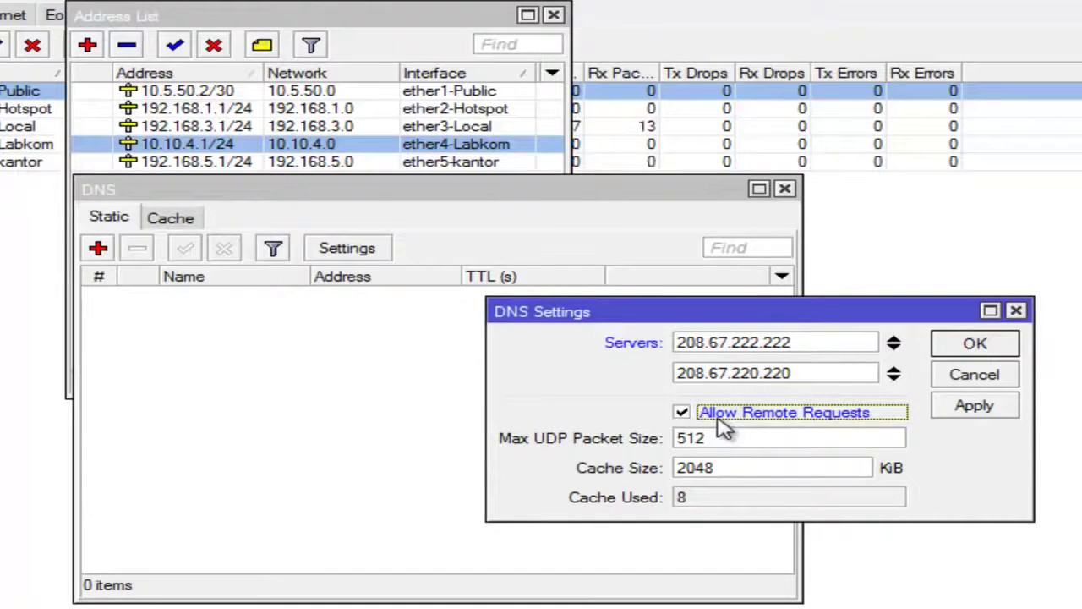
pyautogui.click(974, 407)
pyautogui.click(976, 344)
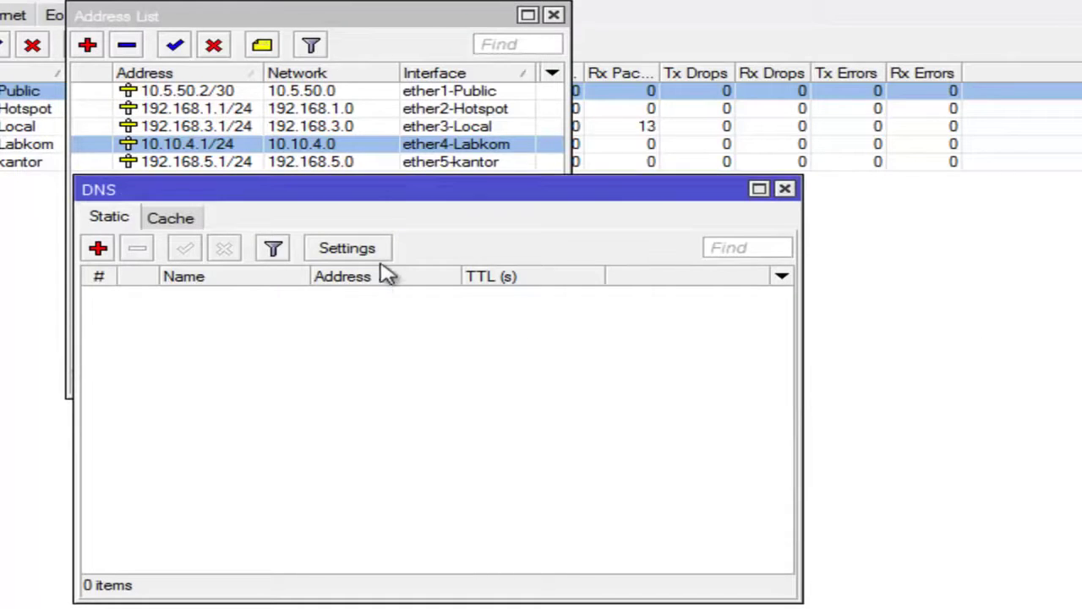
# Step: Reopen DNS Settings to verify the two servers and remote requests
pyautogui.moveTo(364, 191); pyautogui.dragTo(701, 91)
pyautogui.click(676, 144)
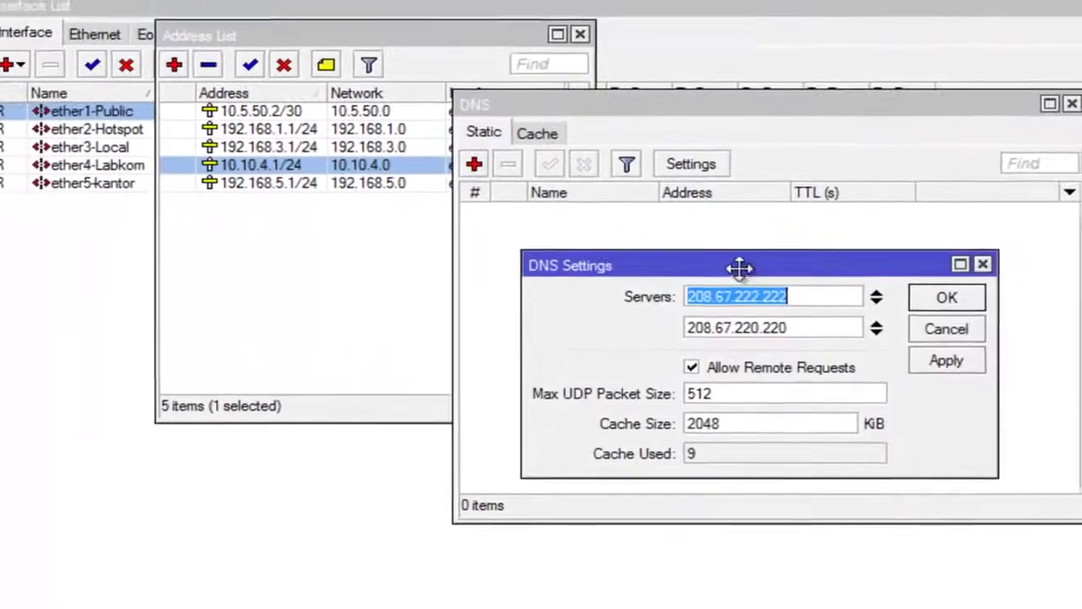
pyautogui.moveTo(740, 268); pyautogui.dragTo(737, 258)
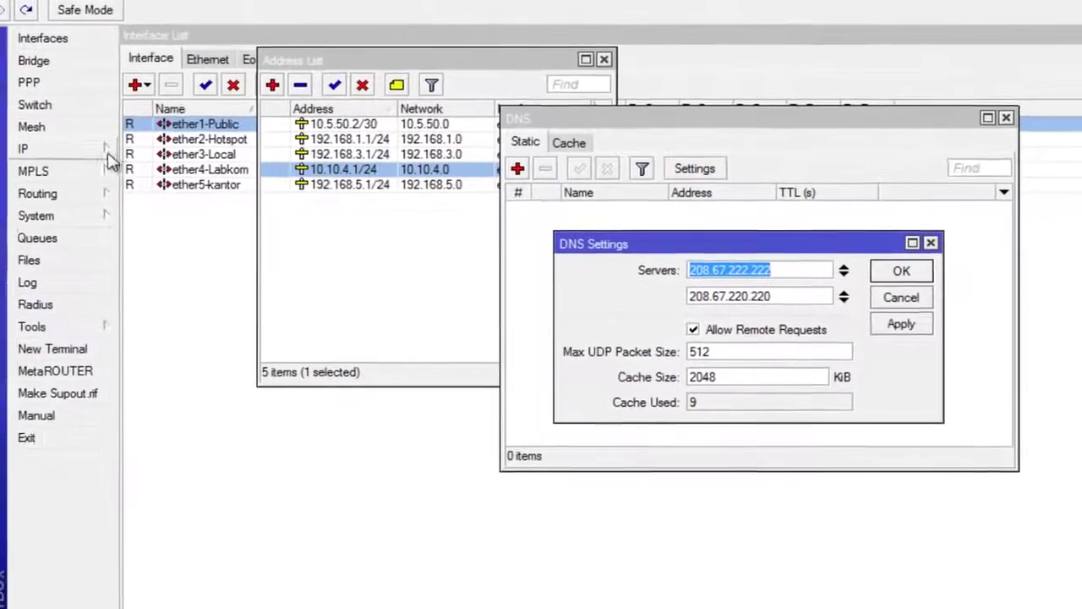
pyautogui.click(110, 150)
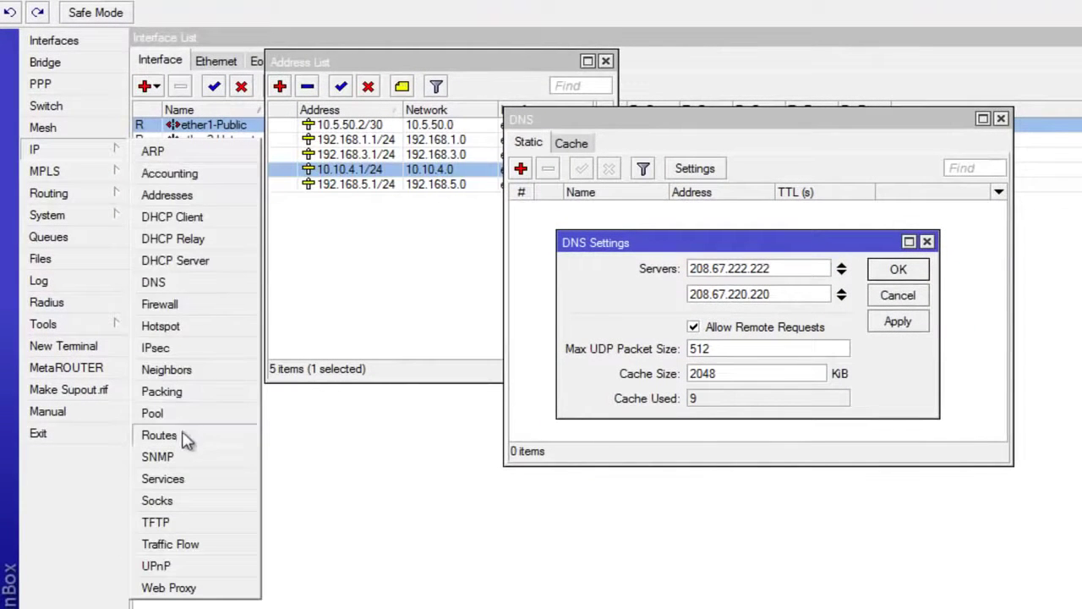
# Step: Open the Route List, review the 10.5.50.0/30 and 10.10.4.0/24 connected routes, and start a new route
pyautogui.click(183, 435)
pyautogui.moveTo(554, 201); pyautogui.dragTo(695, 294)
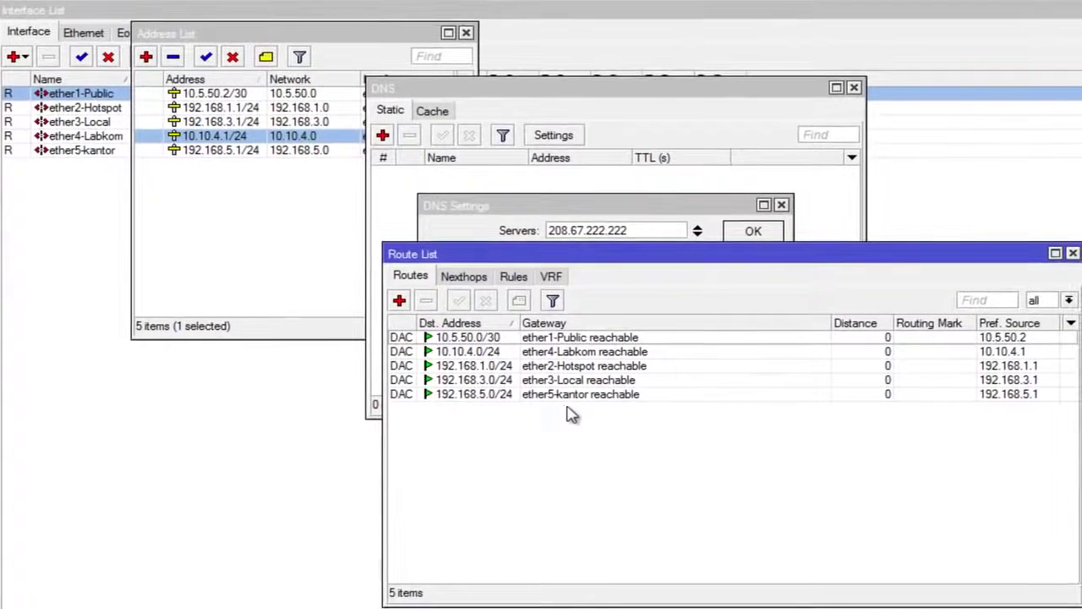
pyautogui.click(580, 339)
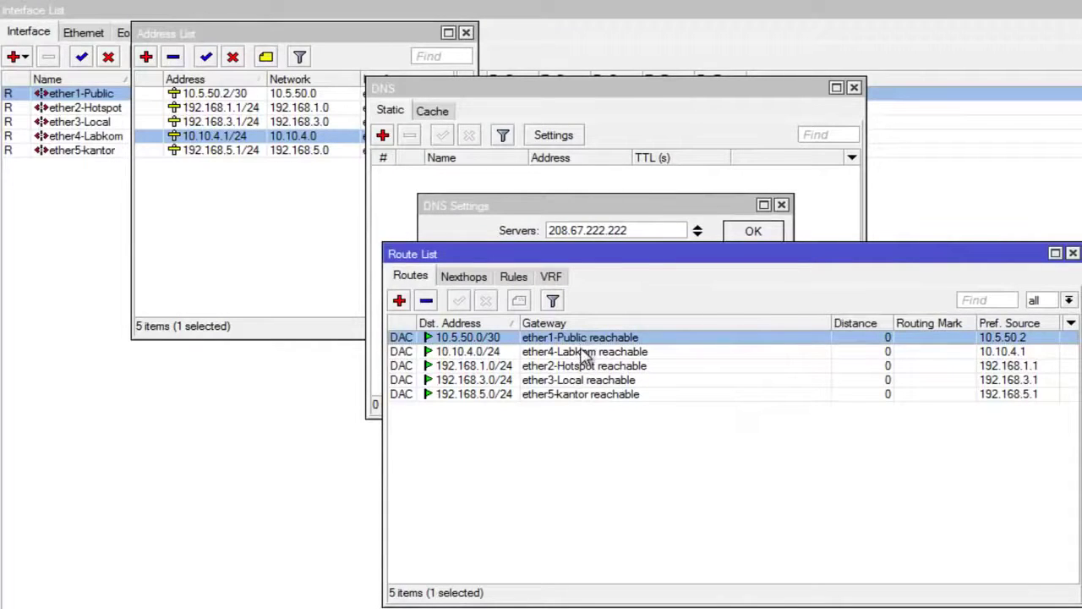
pyautogui.click(583, 352)
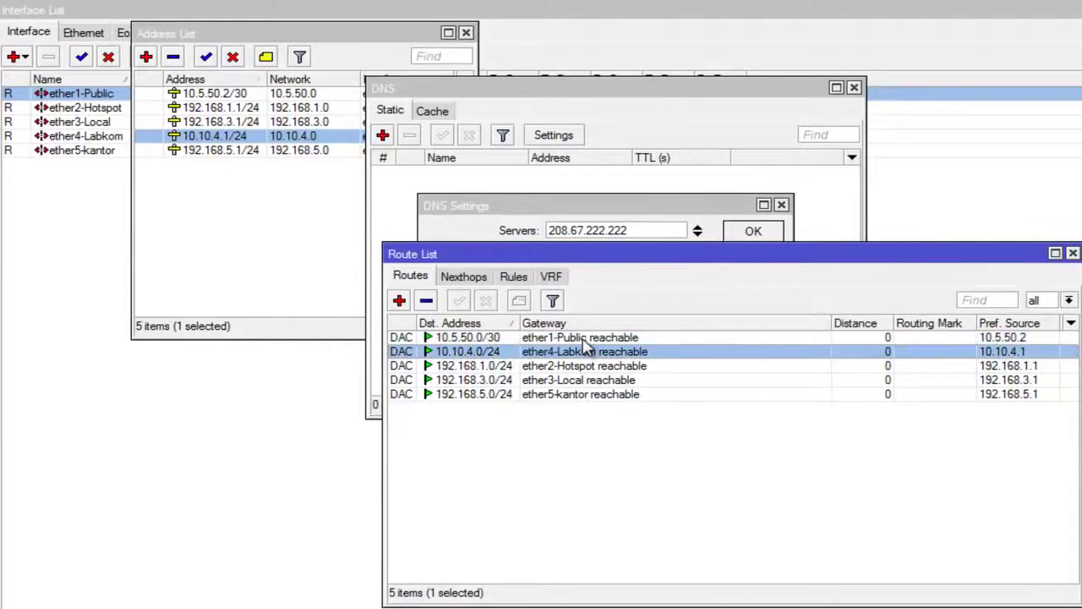
pyautogui.click(582, 340)
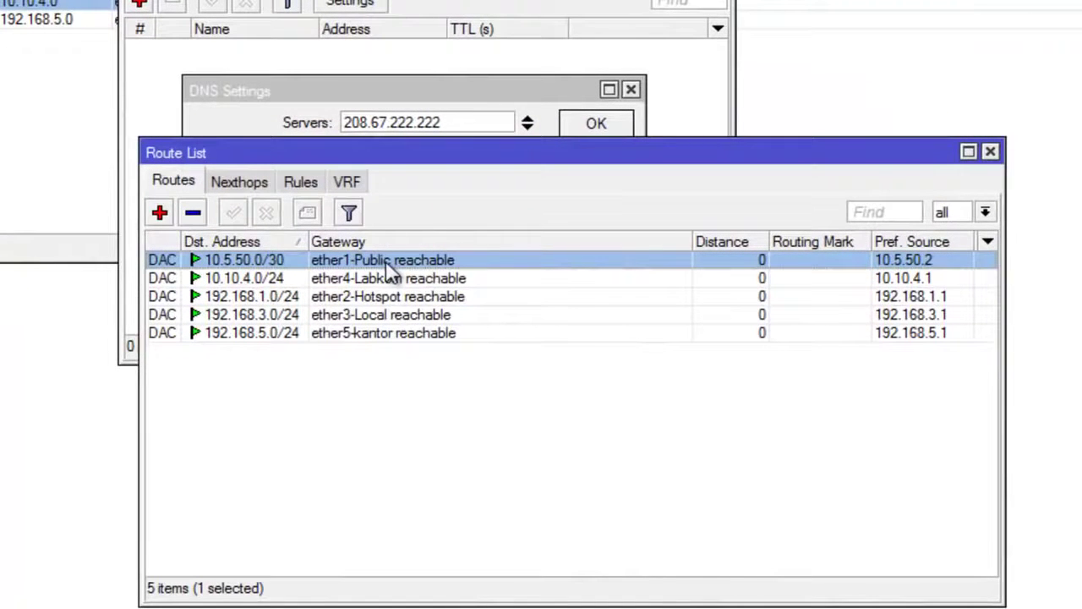
pyautogui.click(160, 213)
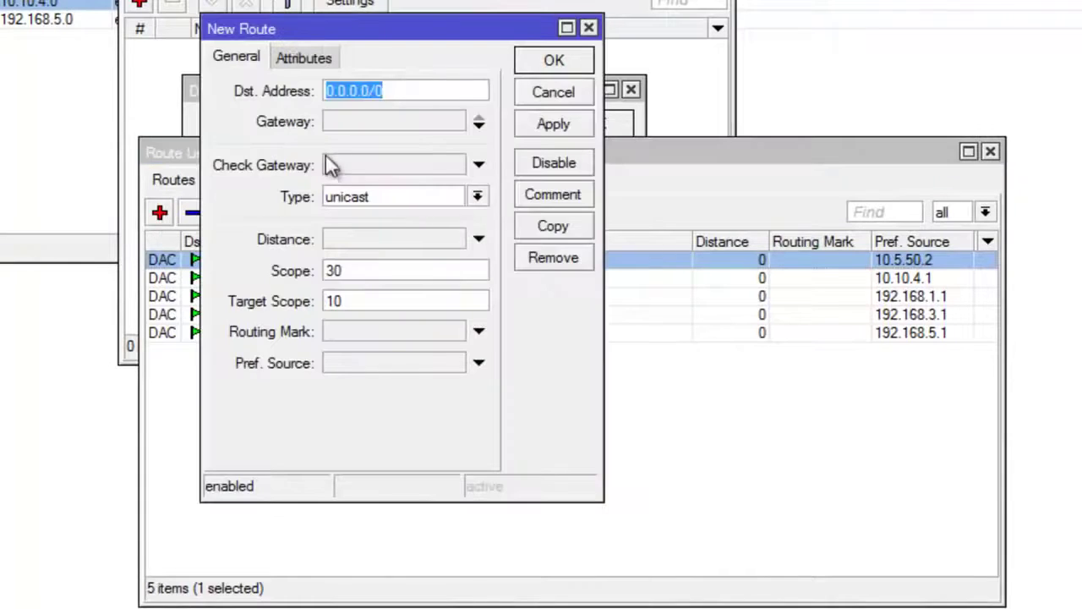
# Step: Keep destination 0.0.0.0/0 and enter 10.5.50.1 as the new route's gateway
pyautogui.click(391, 90)
pyautogui.moveTo(390, 90); pyautogui.dragTo(311, 94)
pyautogui.click(380, 122)
pyautogui.write('0.0.0.0')
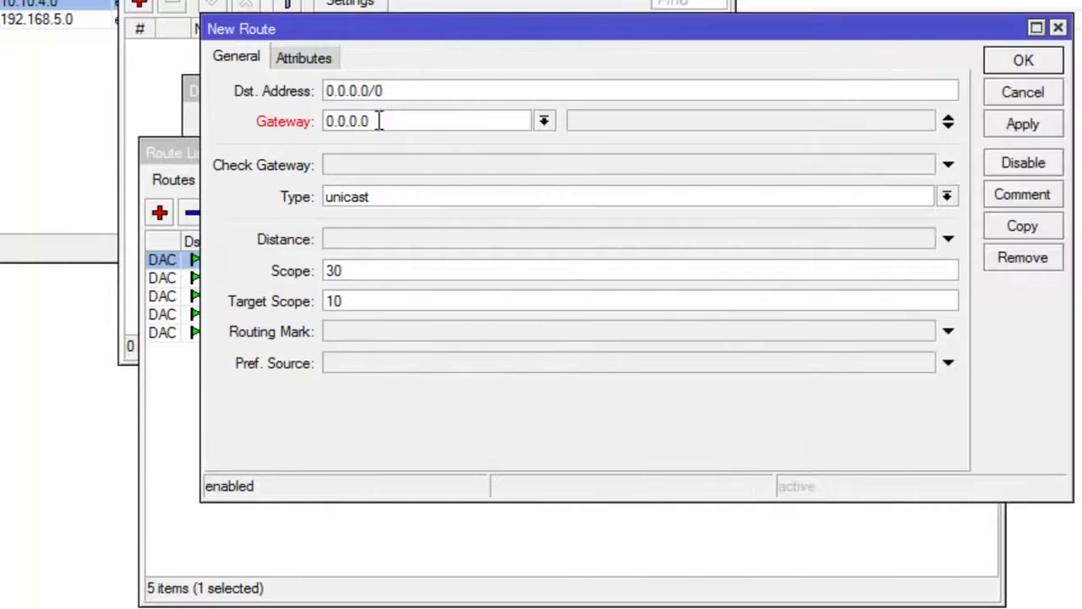
pyautogui.moveTo(395, 121); pyautogui.dragTo(310, 123)
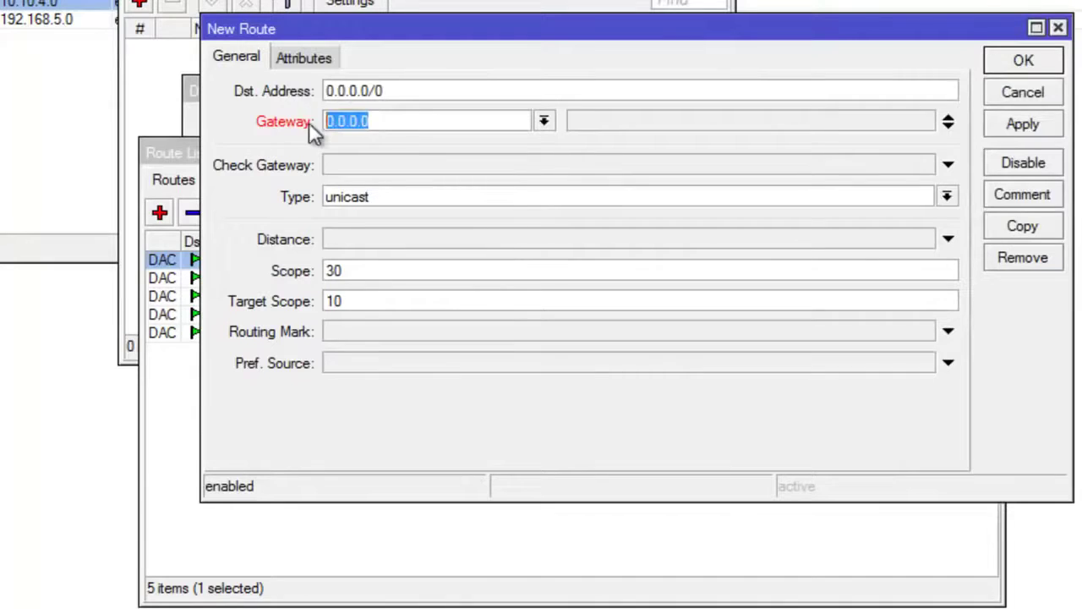
pyautogui.write('10.5.50.1')
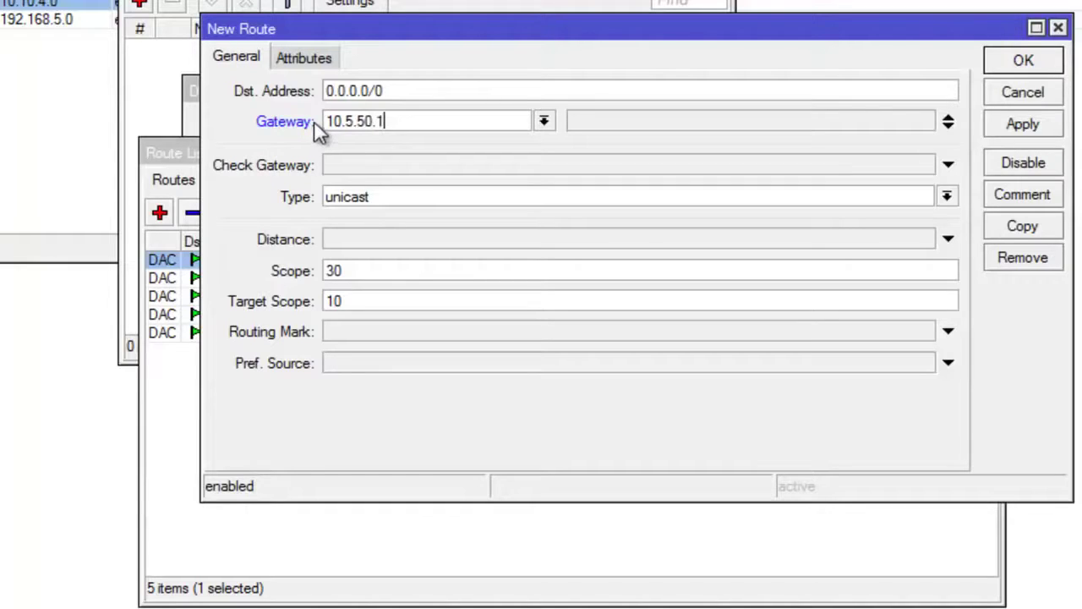
# Step: Apply and save the 0.0.0.0/0 default route, then select it in the Route List
pyautogui.moveTo(394, 121); pyautogui.dragTo(331, 121)
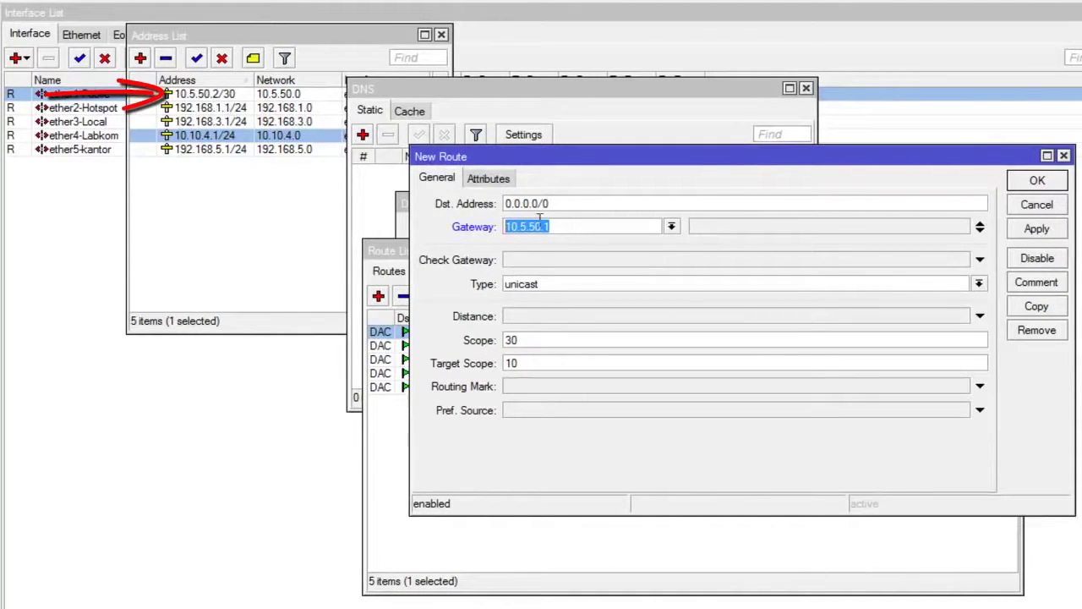
pyautogui.click(564, 226)
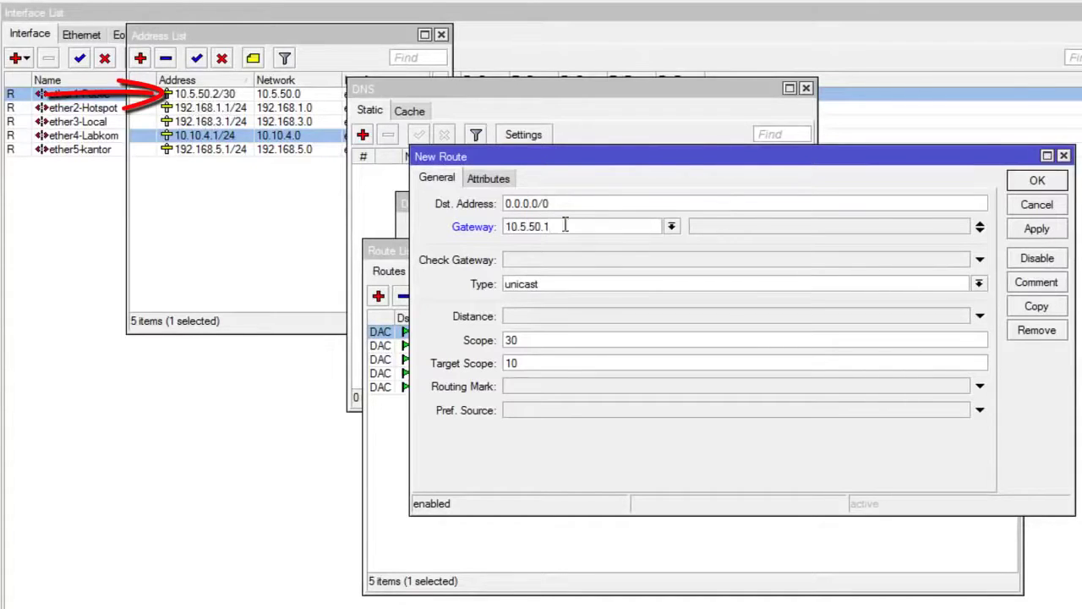
pyautogui.moveTo(565, 227); pyautogui.dragTo(416, 202)
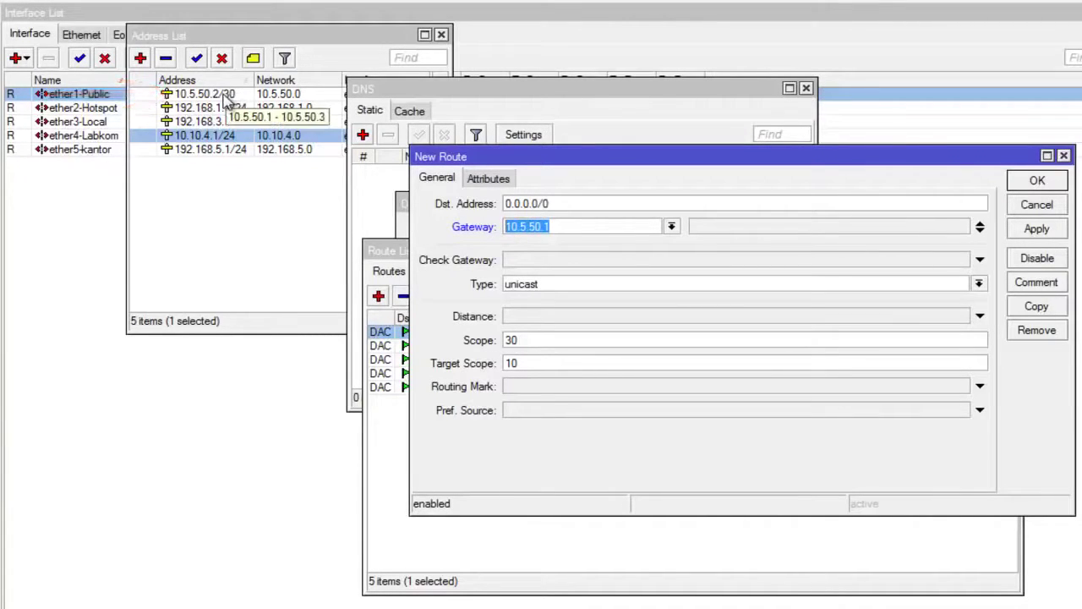
pyautogui.click(562, 227)
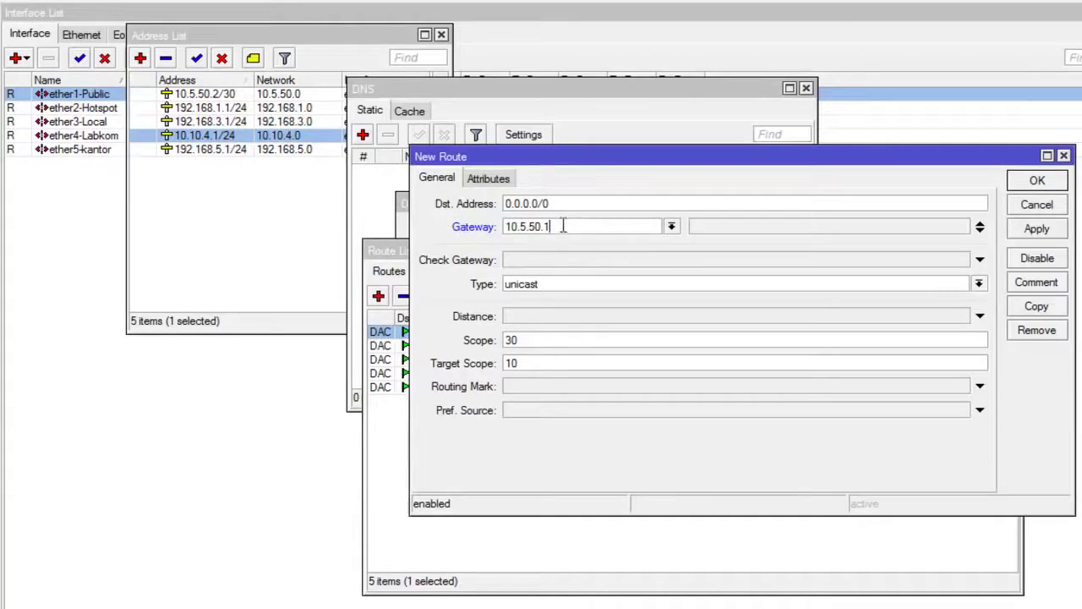
pyautogui.click(1018, 230)
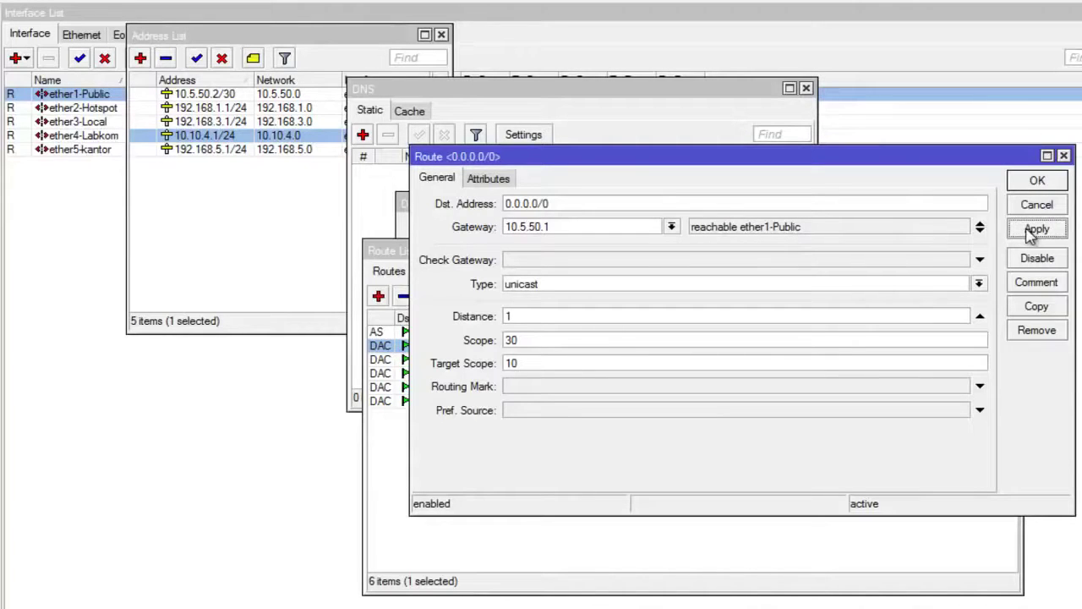
pyautogui.click(1037, 181)
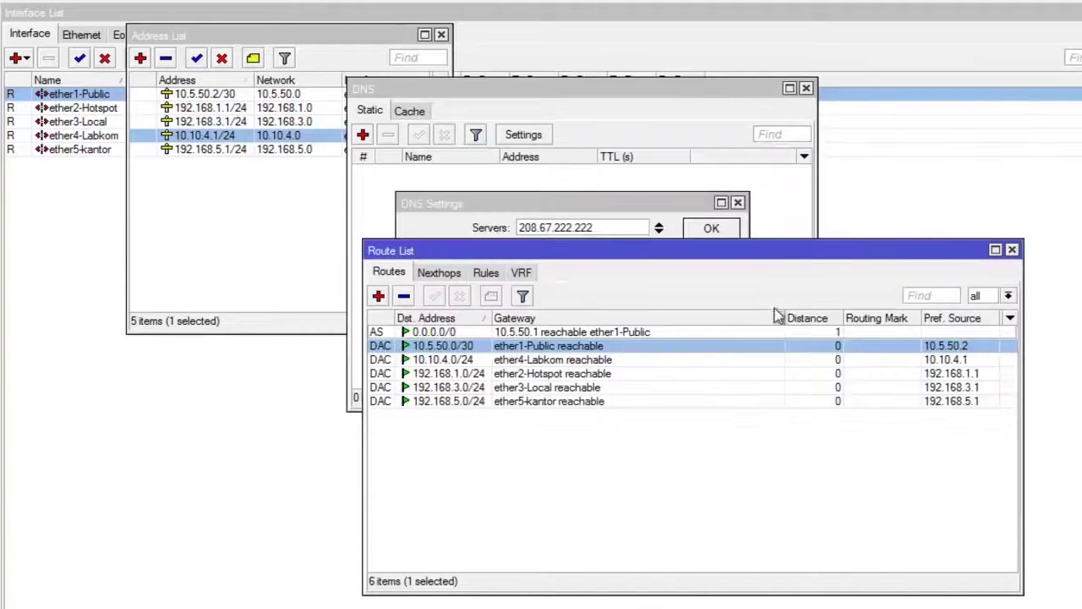
pyautogui.click(812, 332)
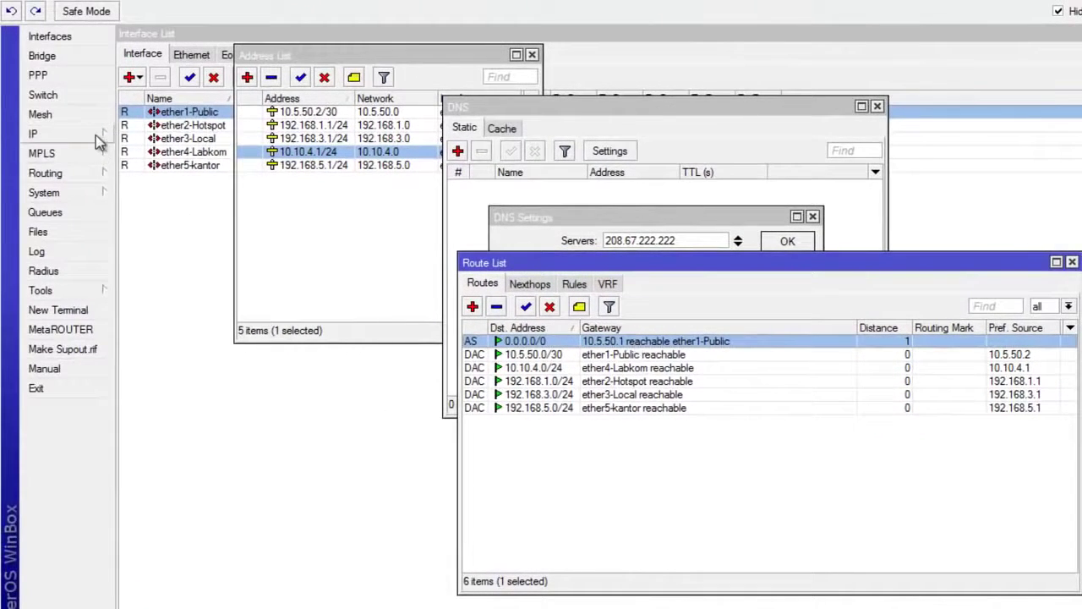
# Step: Open the Firewall NAT rules list from the IP menu
pyautogui.click(101, 135)
pyautogui.click(155, 279)
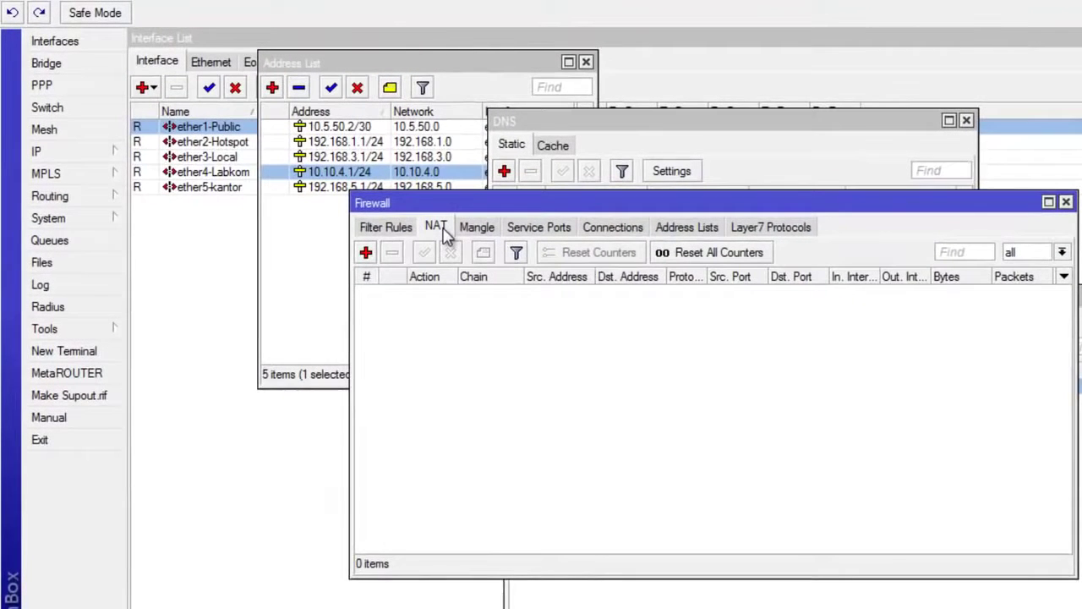
pyautogui.click(440, 228)
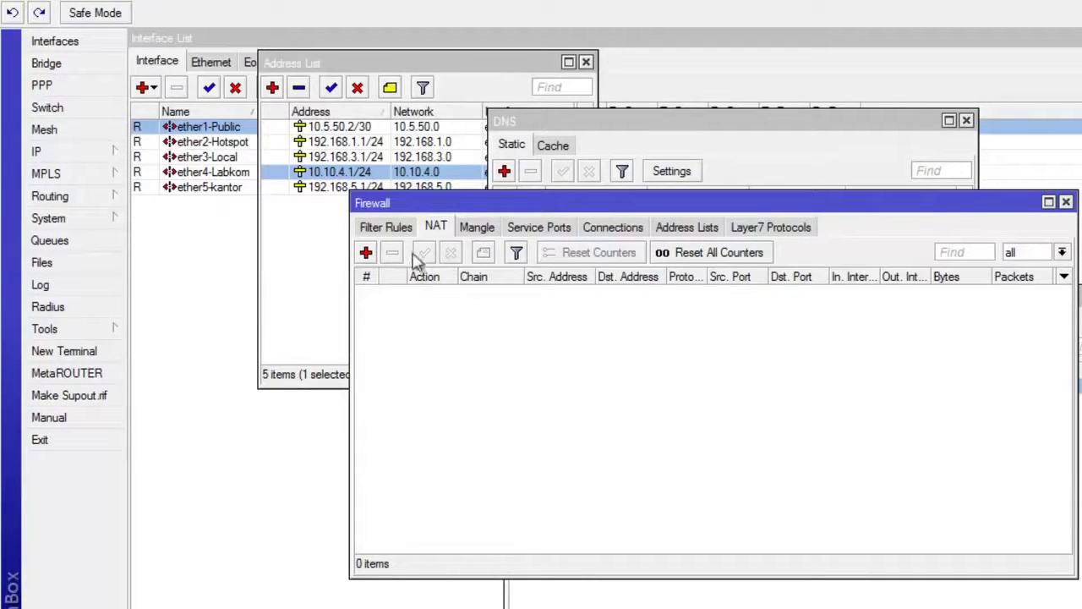
pyautogui.click(1066, 203)
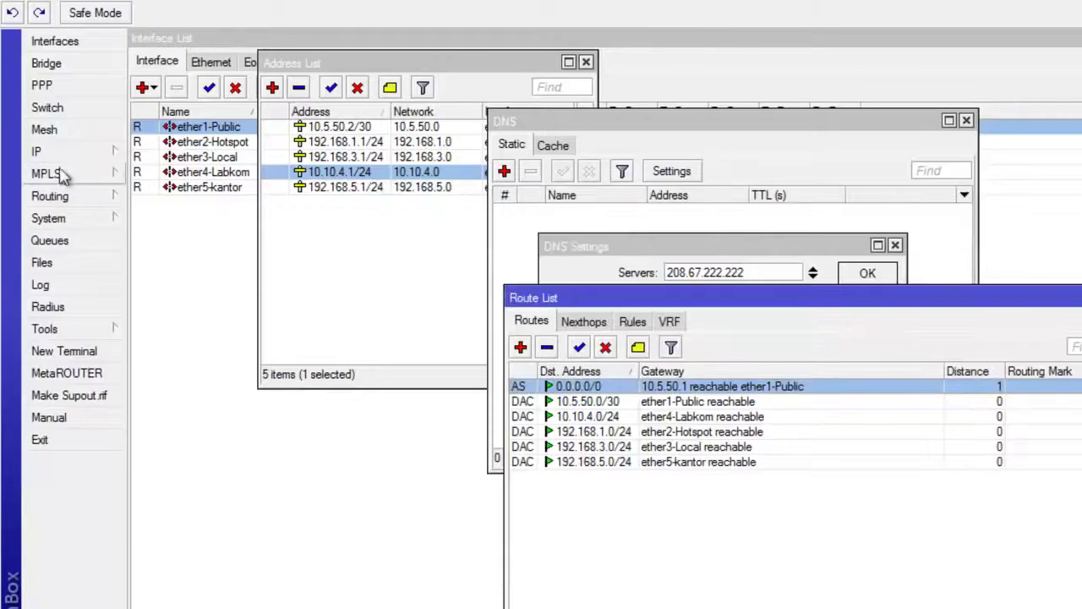
pyautogui.click(78, 157)
pyautogui.click(169, 310)
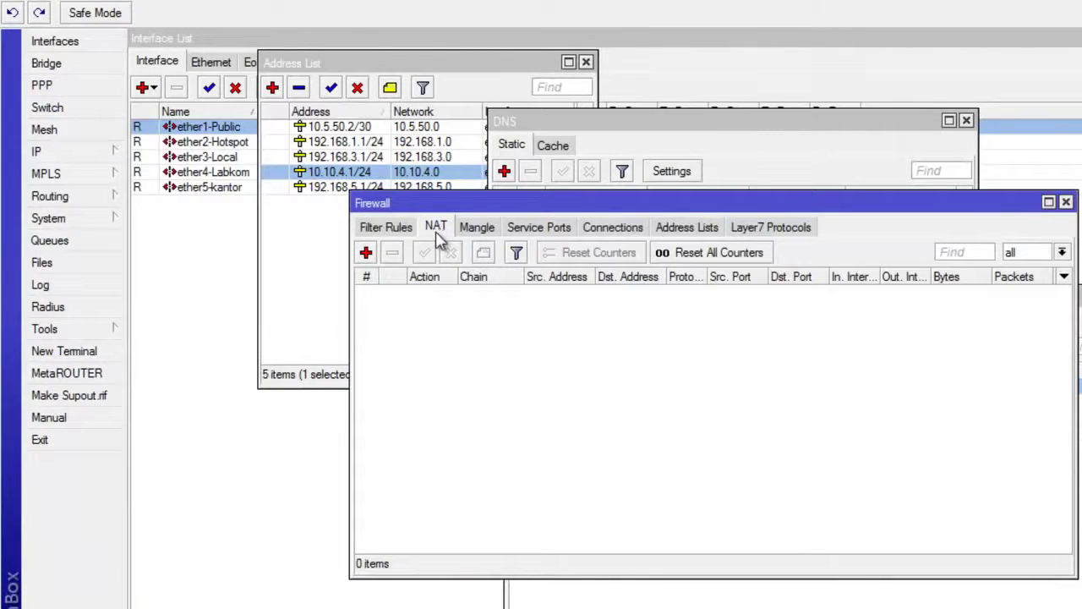
# Step: Add a new srcnat rule with Out. Interface ether1-Public
pyautogui.click(367, 253)
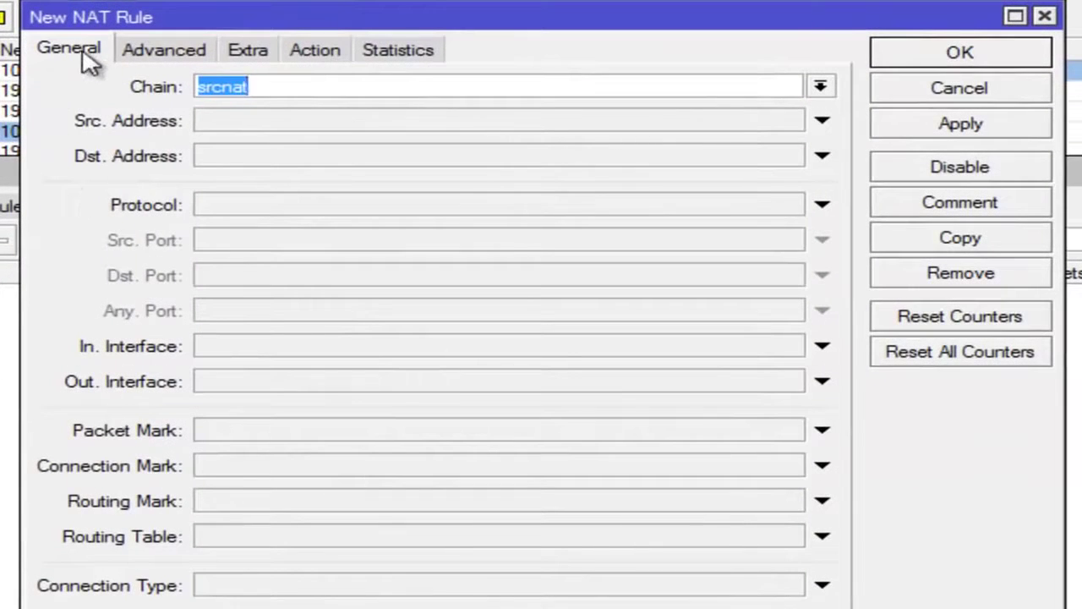
pyautogui.click(273, 85)
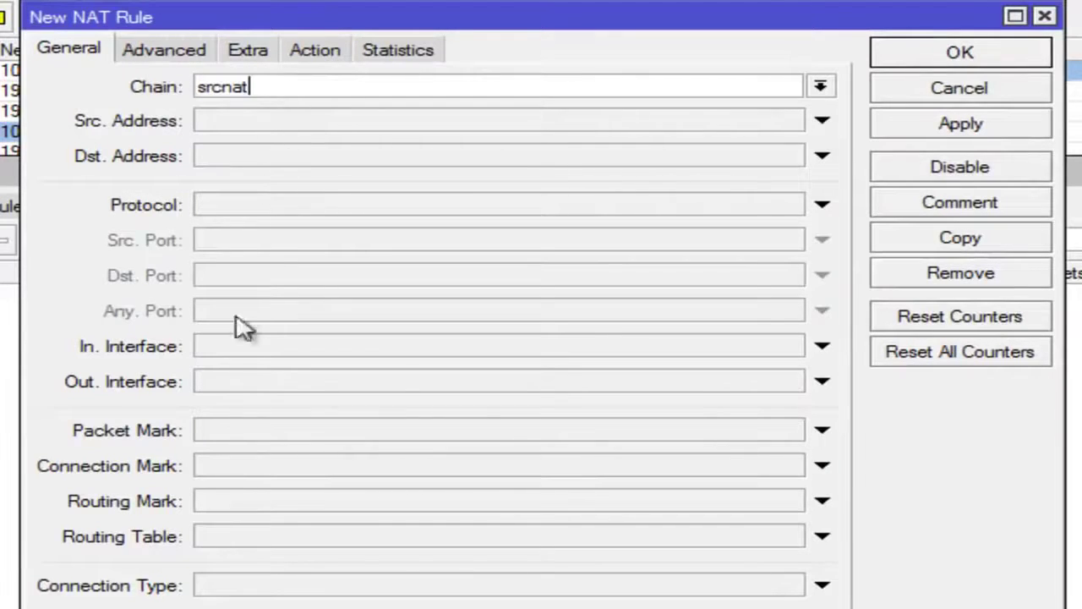
pyautogui.click(241, 381)
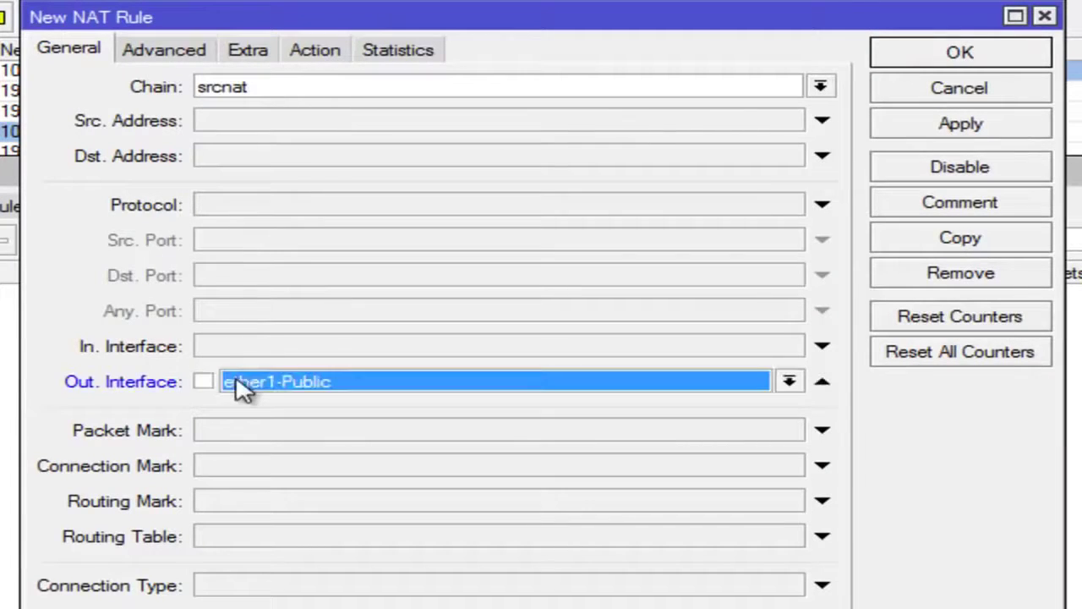
pyautogui.click(296, 386)
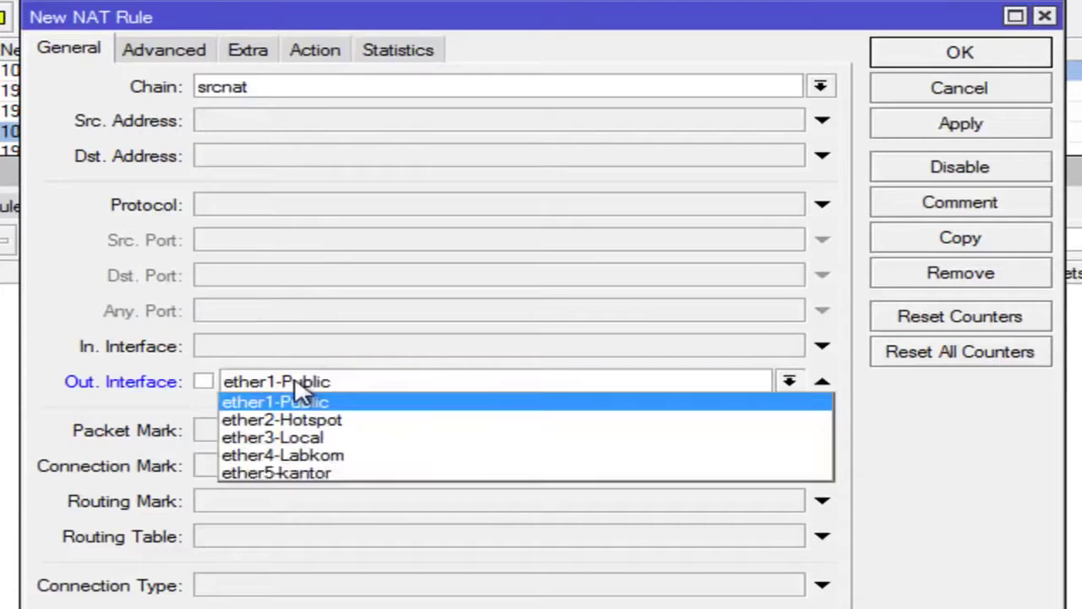
pyautogui.click(345, 402)
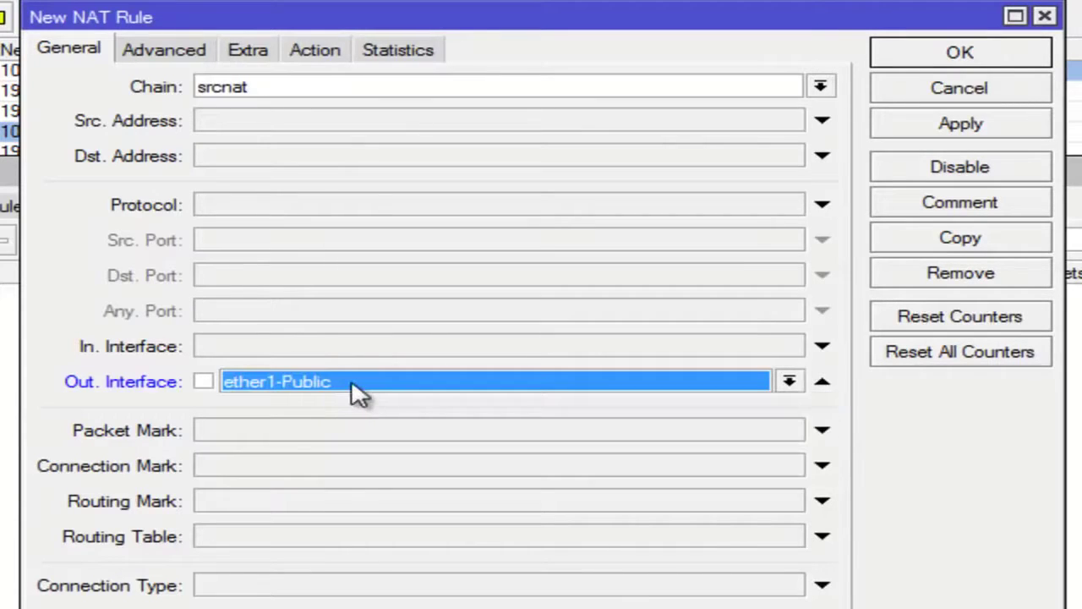
# Step: Set the rule's action to masquerade and save it
pyautogui.click(312, 50)
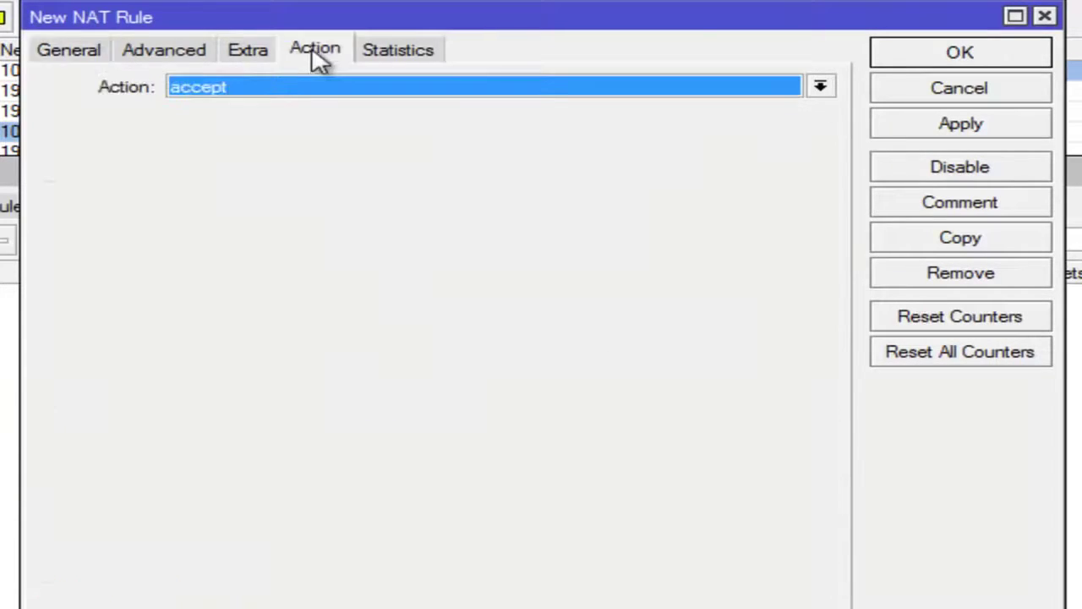
pyautogui.click(287, 88)
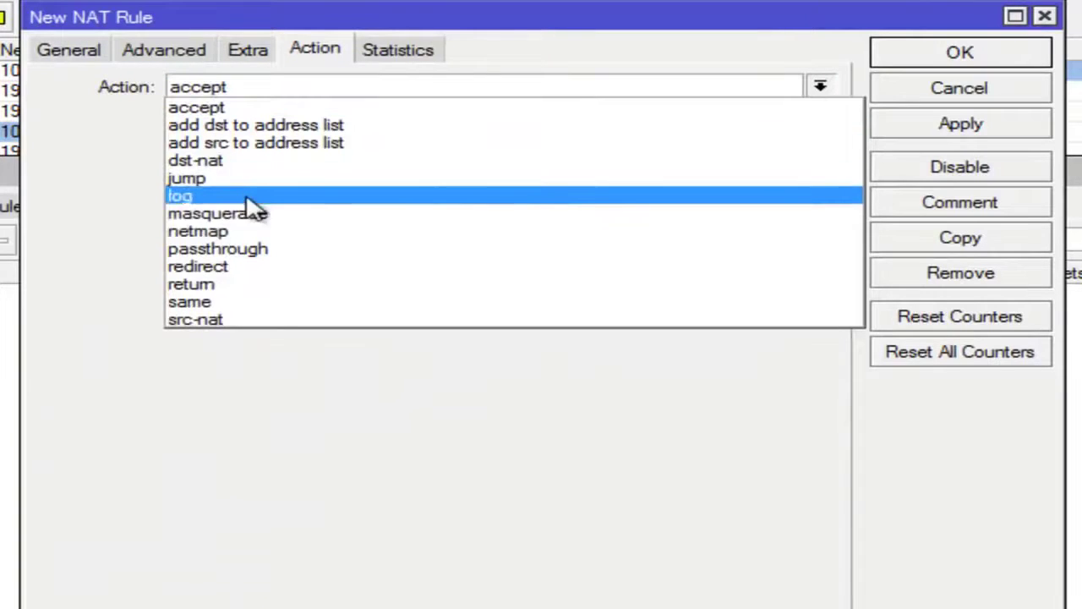
pyautogui.click(304, 222)
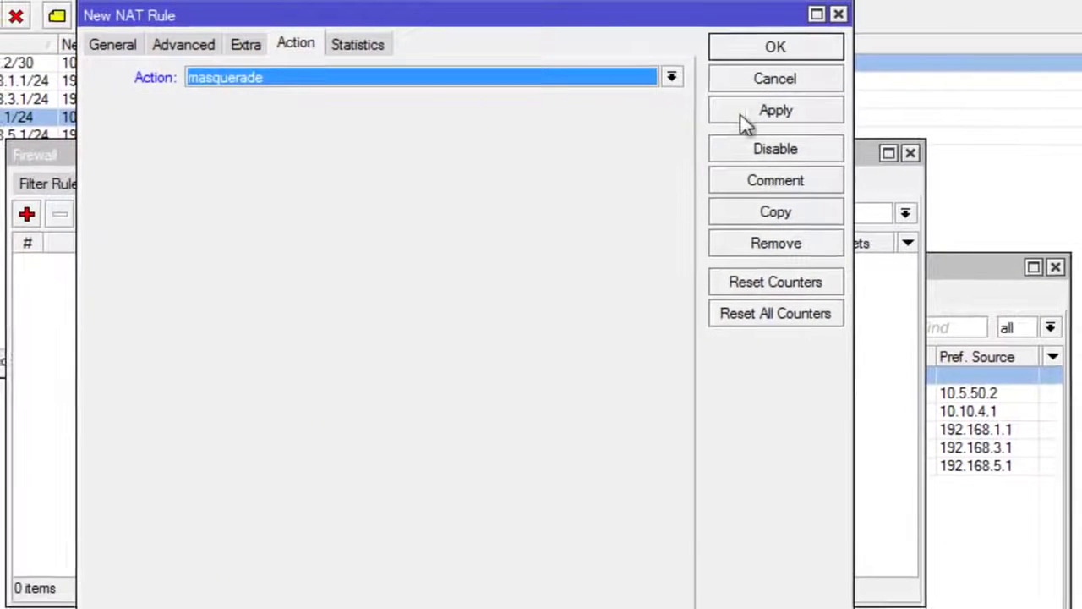
pyautogui.click(747, 119)
pyautogui.click(750, 59)
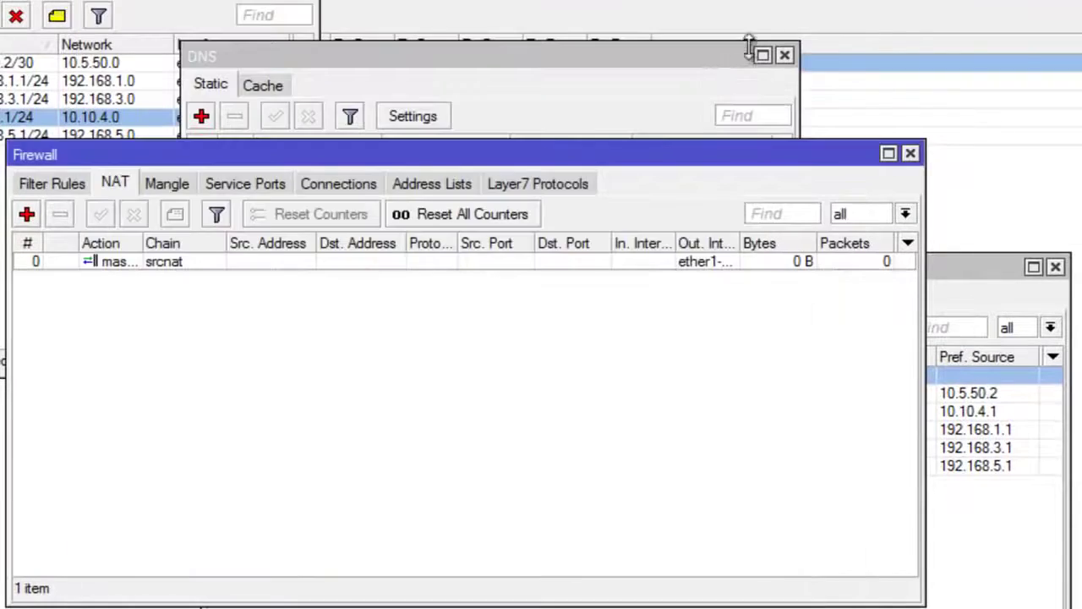
# Step: Move the Firewall window aside to reveal the Route List and start a New Terminal
pyautogui.moveTo(568, 155); pyautogui.dragTo(804, 442)
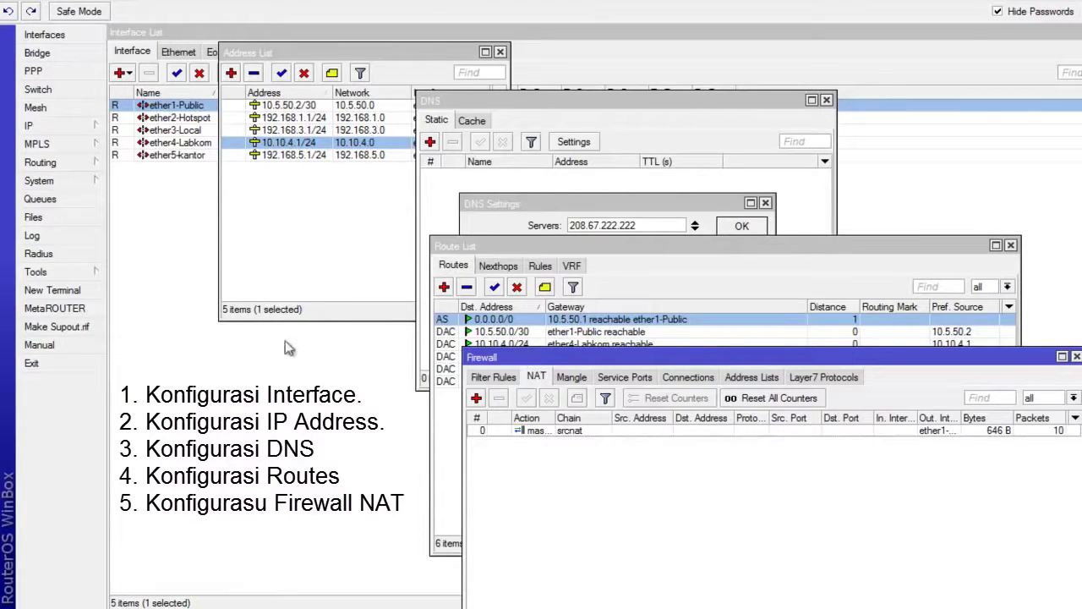
pyautogui.click(93, 292)
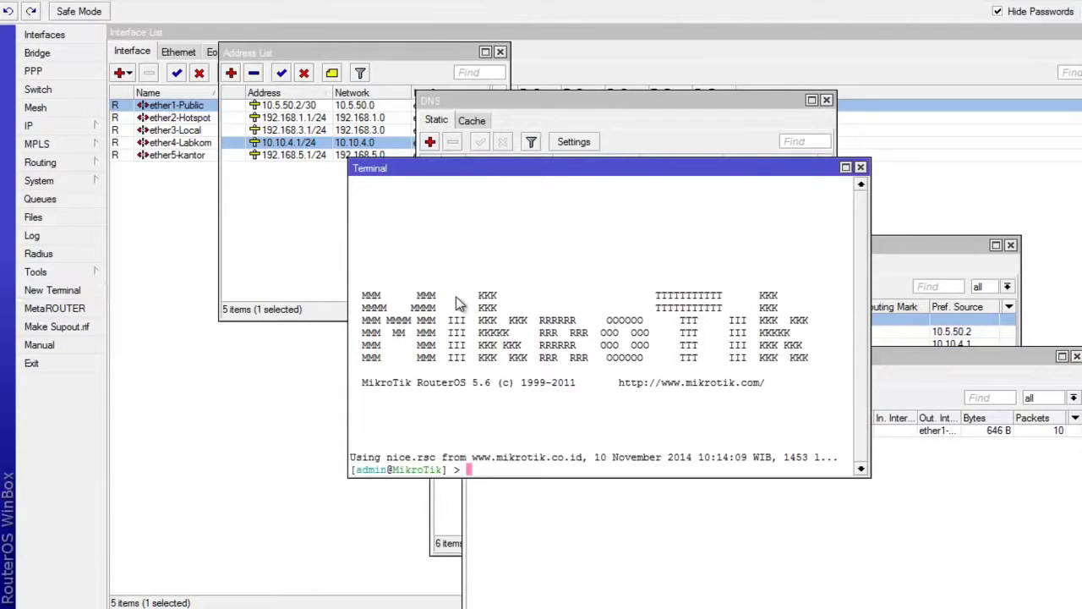
# Step: Ping facebook.com from the router terminal and stop it to see 0% loss
pyautogui.write('ping')
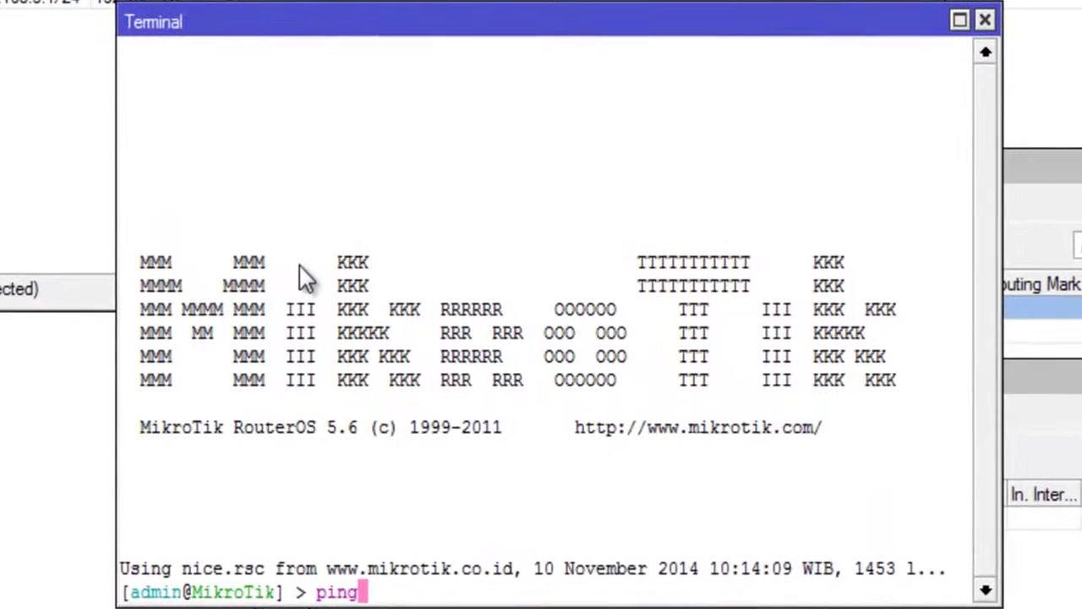
pyautogui.write(' fac')
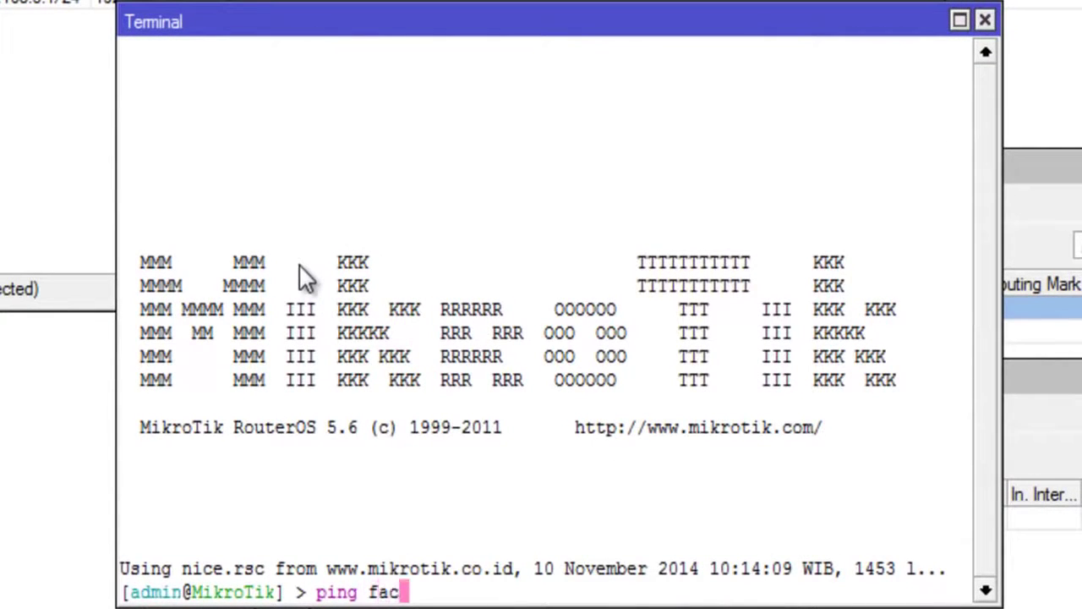
pyautogui.write('ebook')
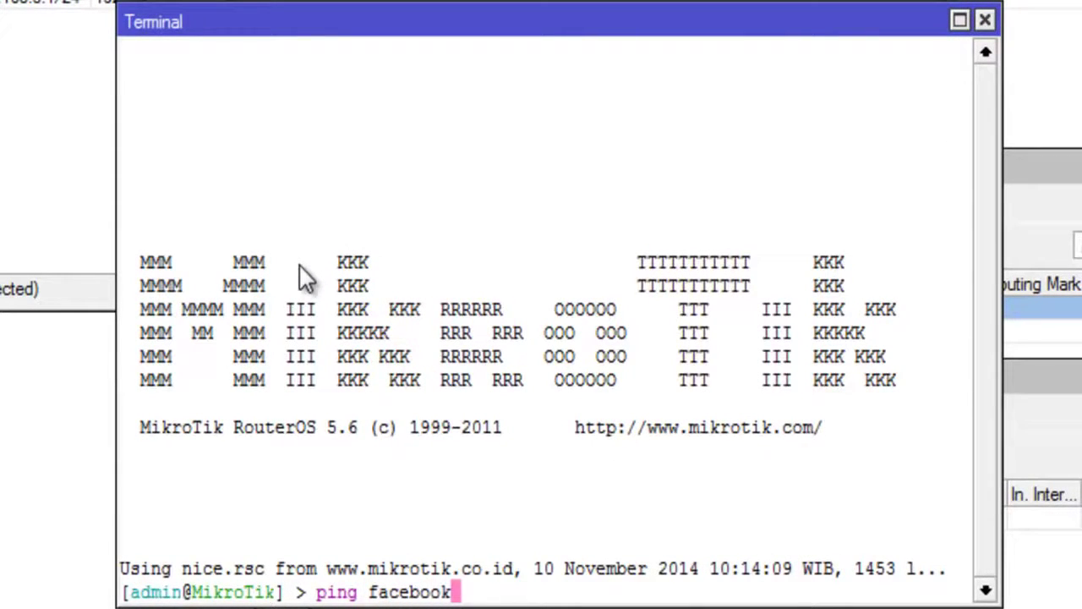
pyautogui.write('.com')
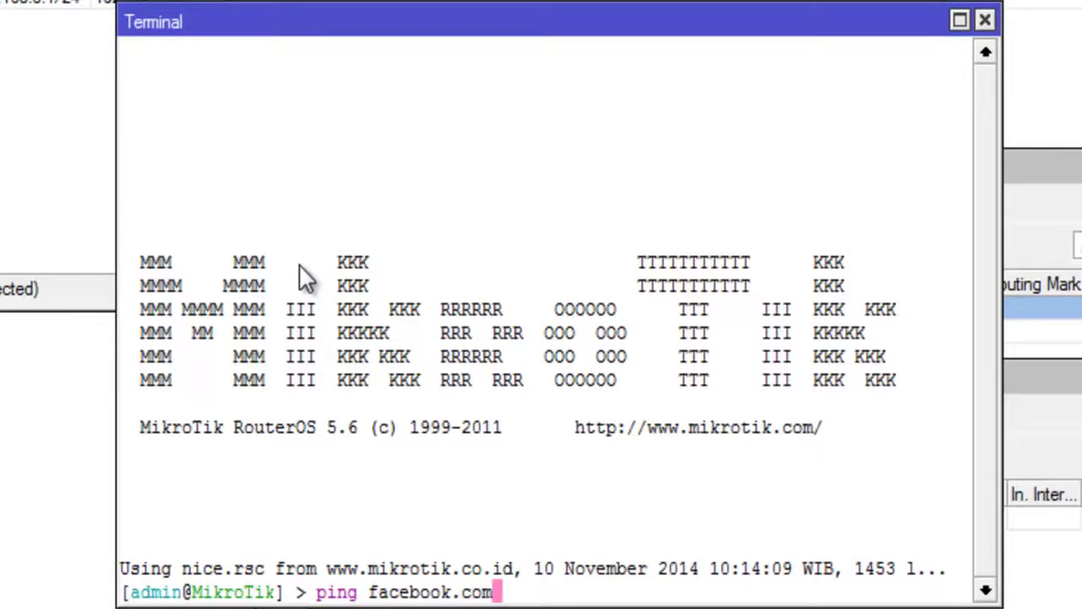
pyautogui.press('Return')
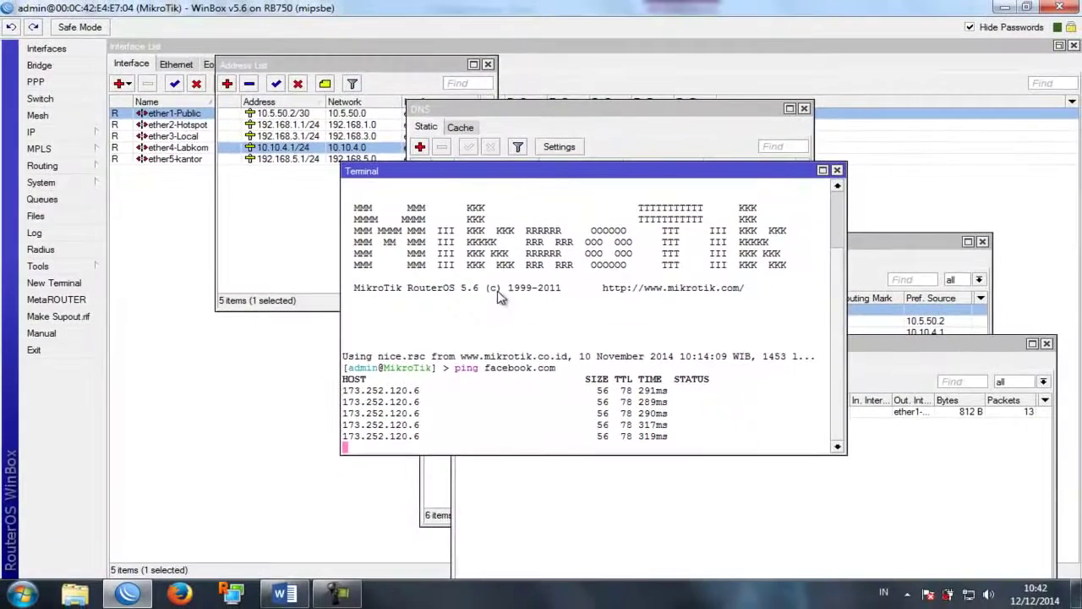
pyautogui.hotkey('ctrl', 'c')
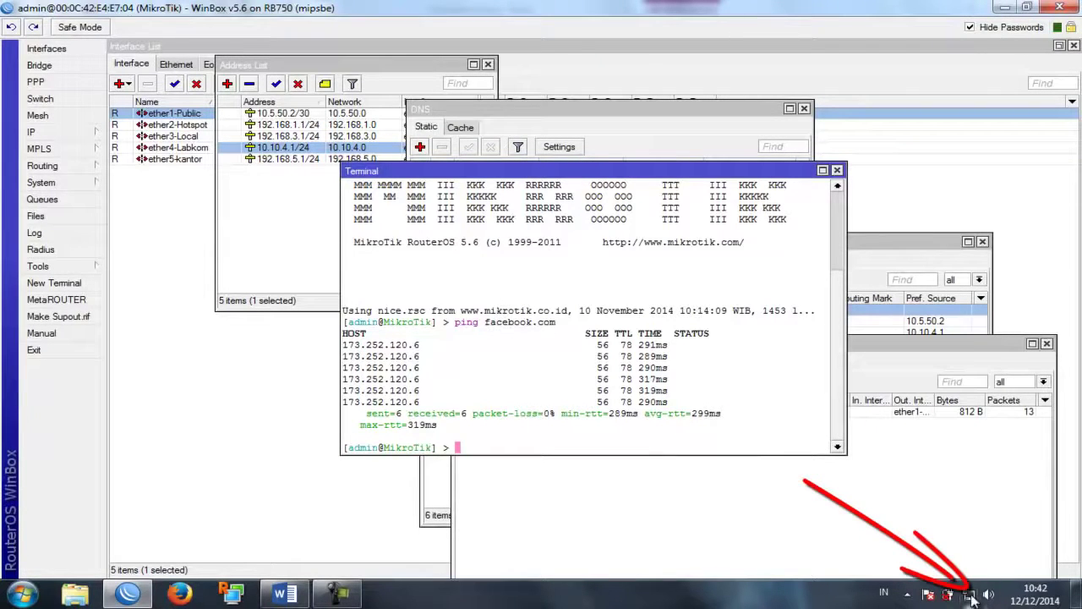
# Step: Check the PC's connection status in Network and Sharing Center, then close it
pyautogui.moveTo(972, 598)
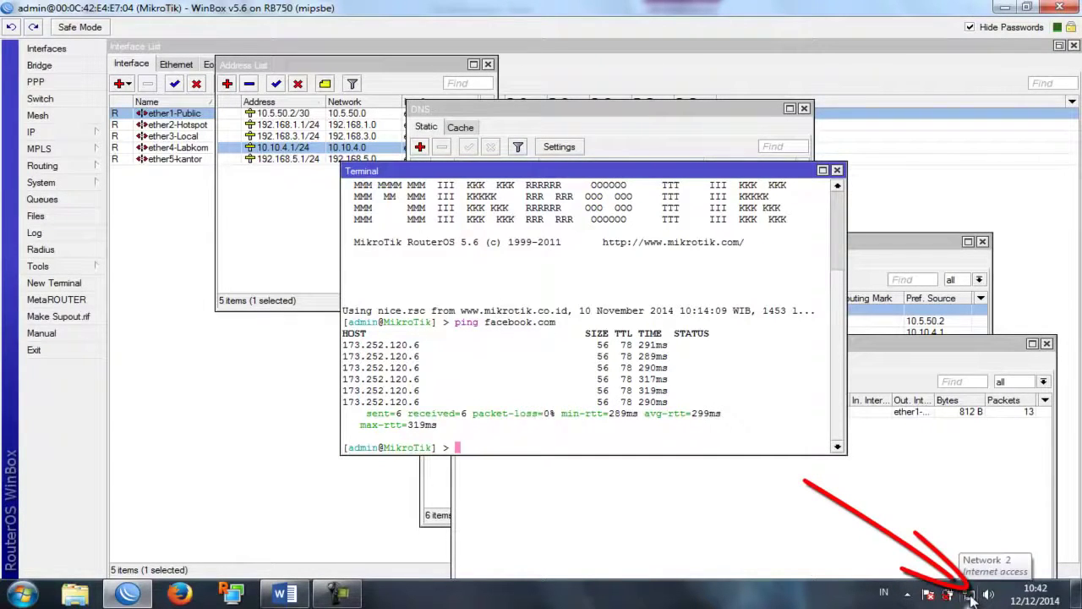
pyautogui.click(972, 598)
pyautogui.click(952, 529)
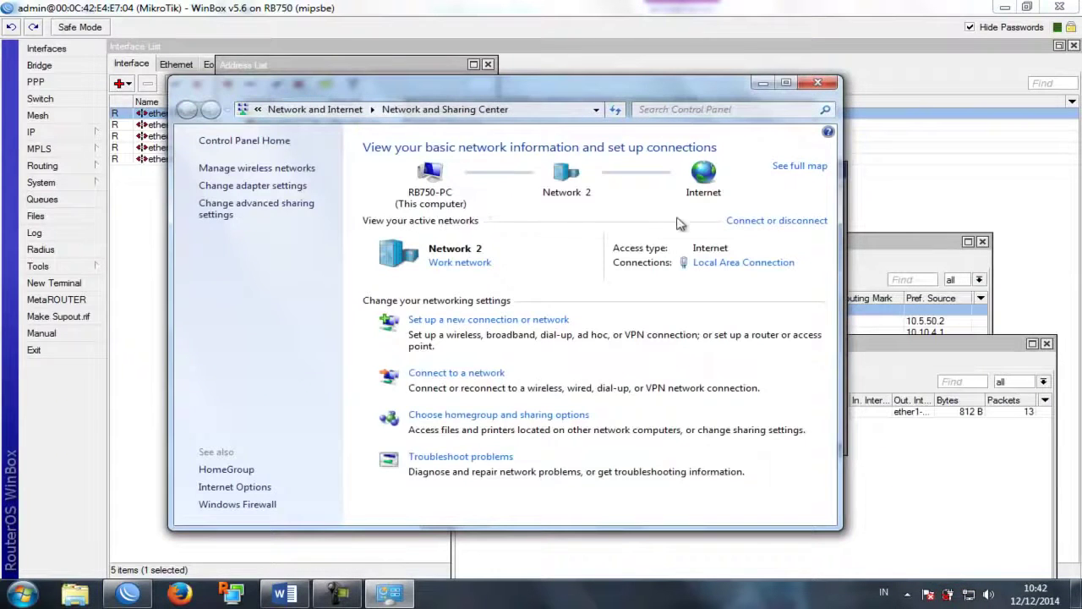
pyautogui.click(818, 82)
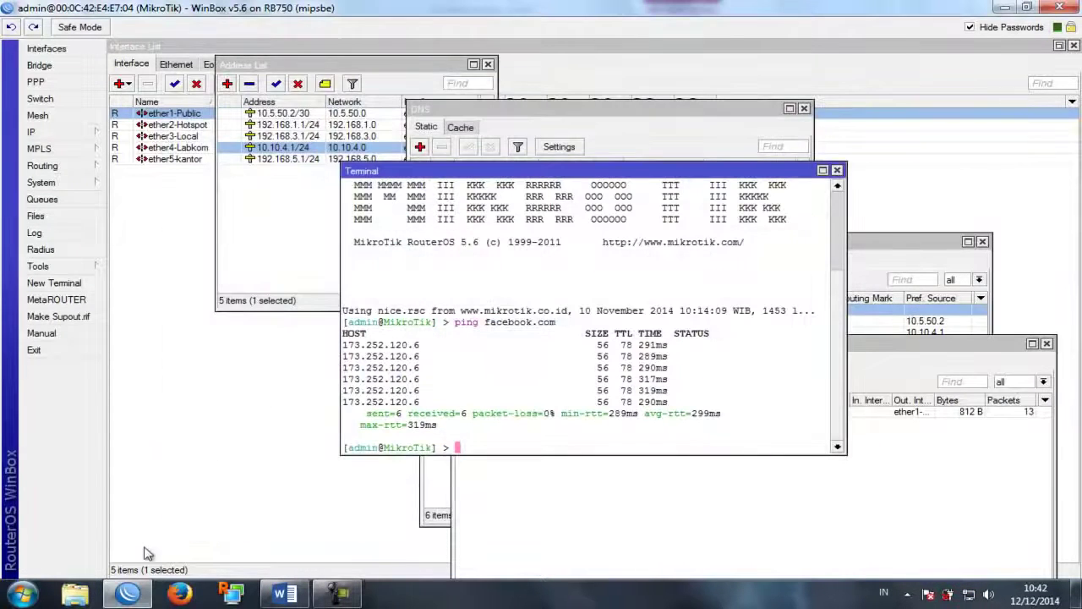
pyautogui.click(180, 594)
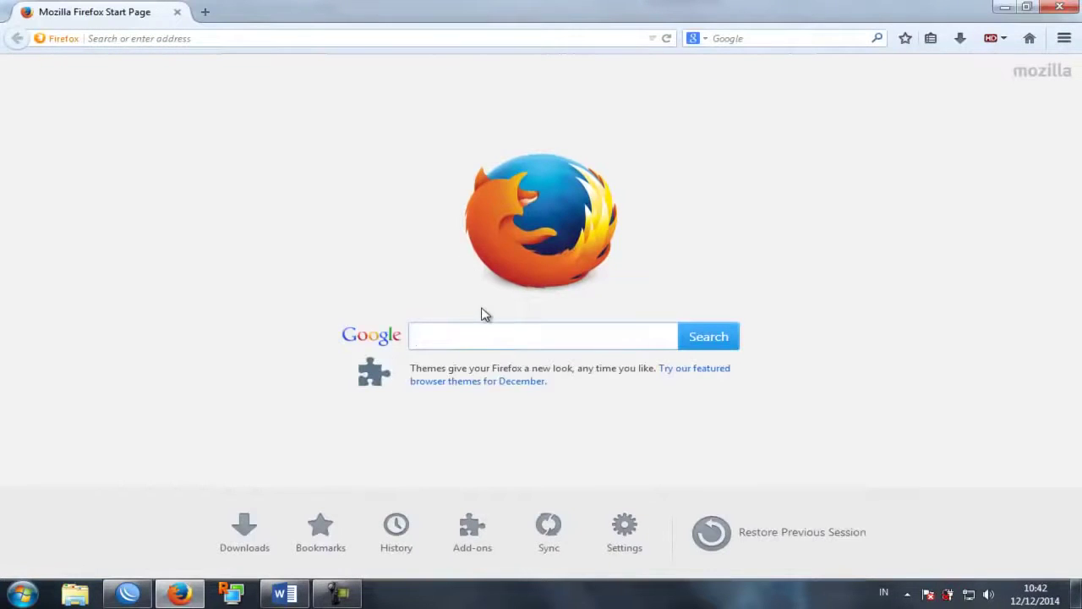
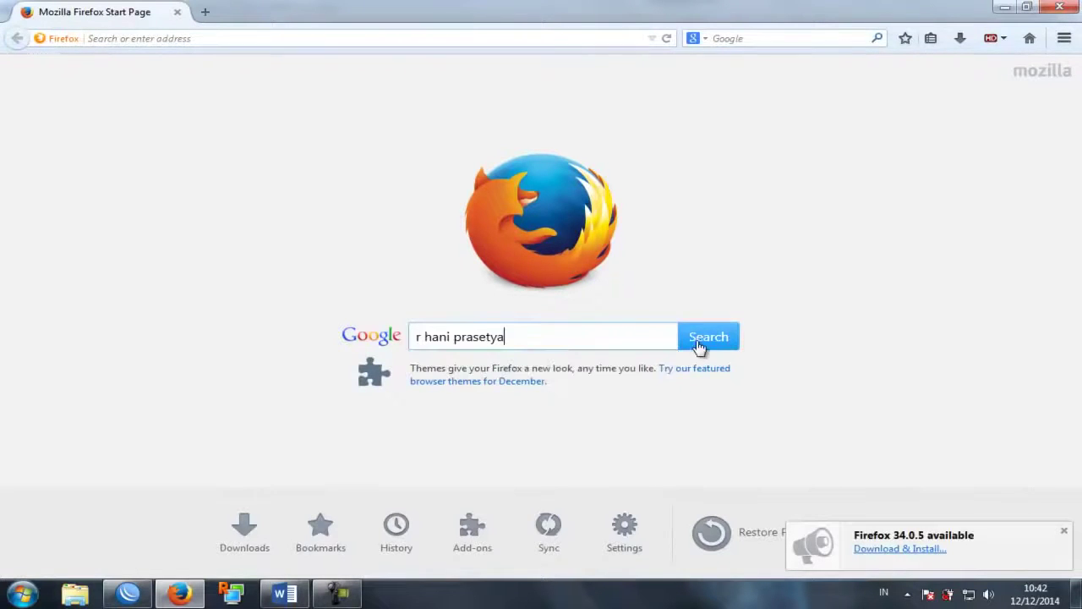
pyautogui.click(709, 344)
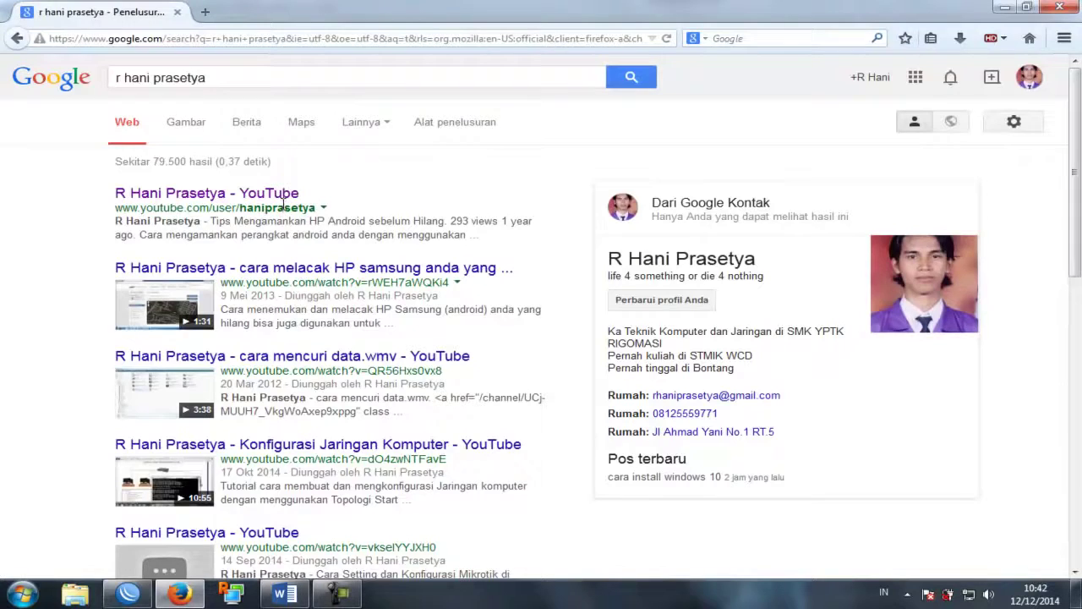
pyautogui.click(285, 194)
pyautogui.click(131, 594)
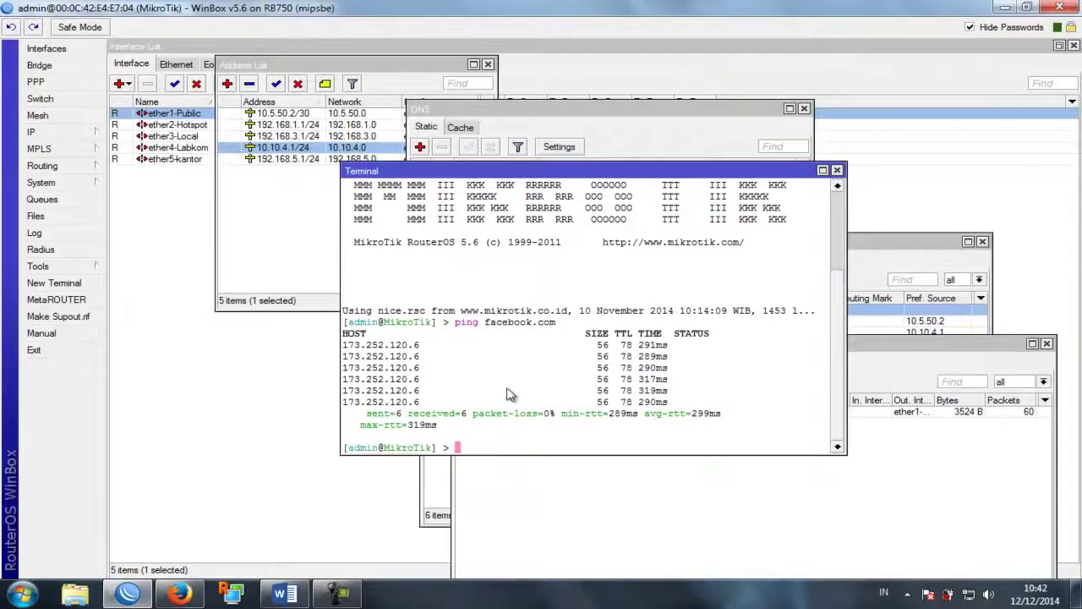